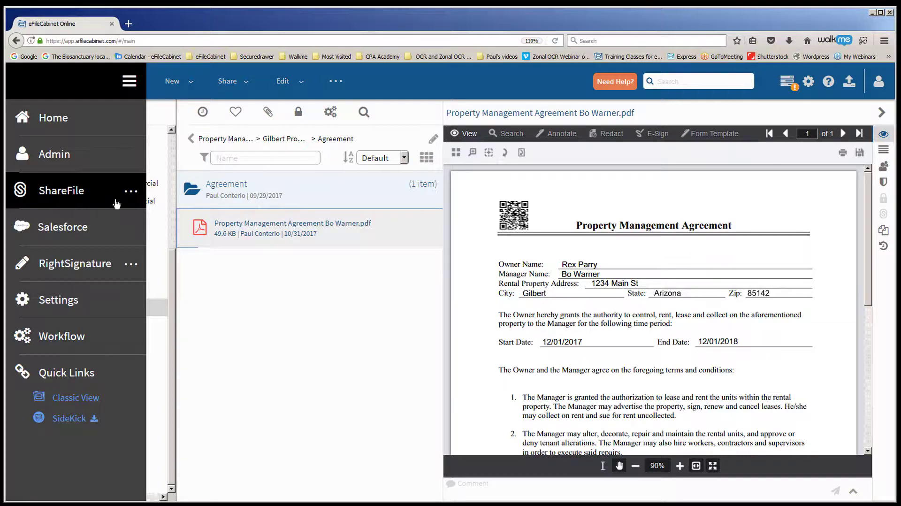
# - Check the ShareFile integration options, then close the navigation menu to show the cabinet folder tree
pyautogui.click(131, 193)
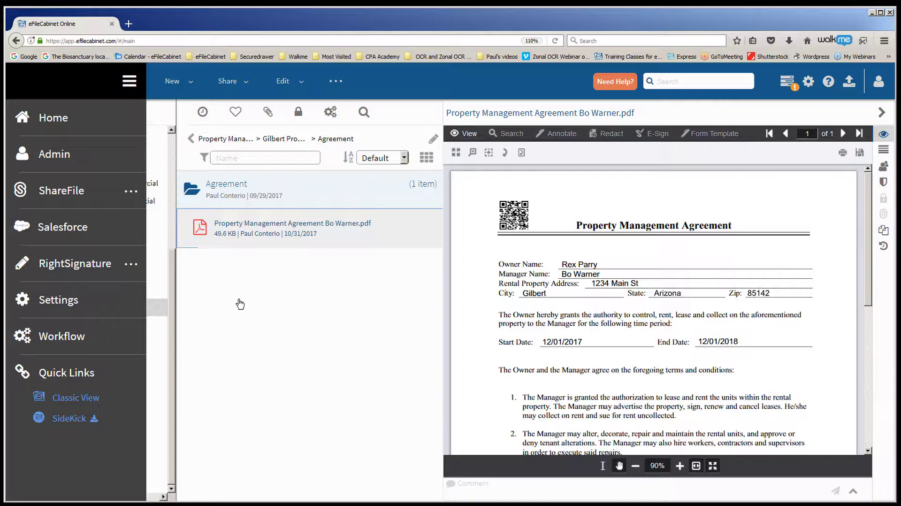
pyautogui.click(129, 82)
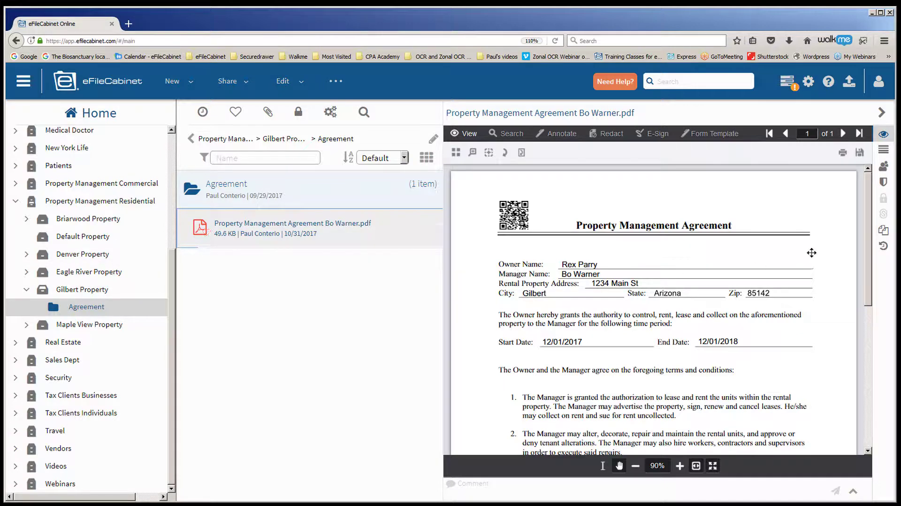
# - Scroll through the agreement to review its signature lines, then return to the top
pyautogui.moveTo(866, 260); pyautogui.dragTo(867, 376)
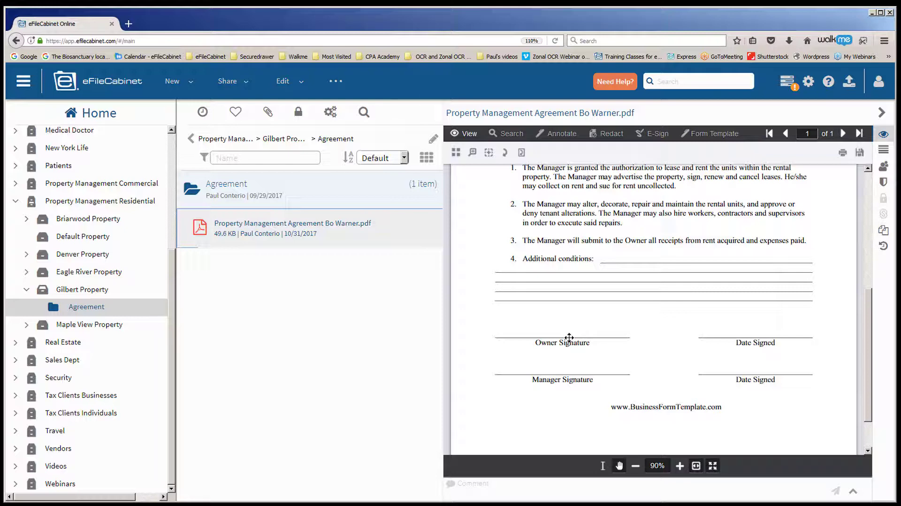
pyautogui.scroll(5, 569, 337)
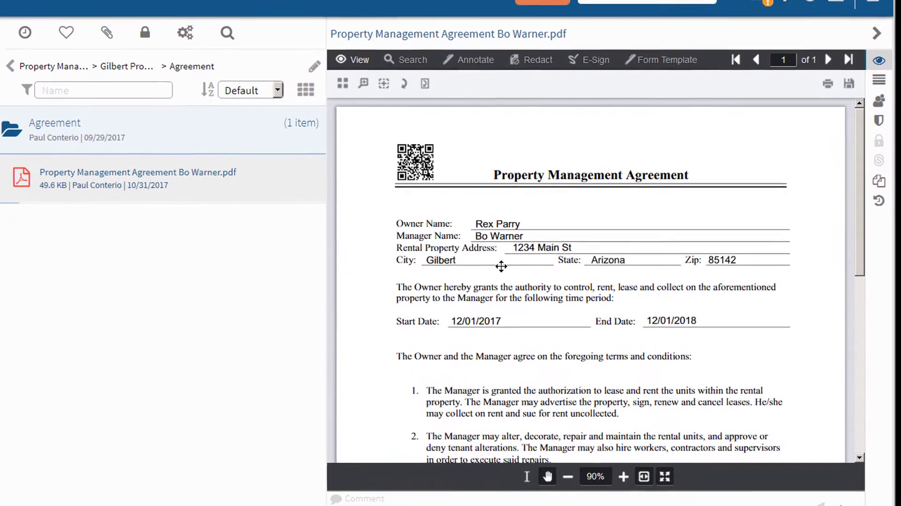
# - Stamp the owner's saved signature, resized and aligned, just above the Owner Signature line
pyautogui.click(590, 61)
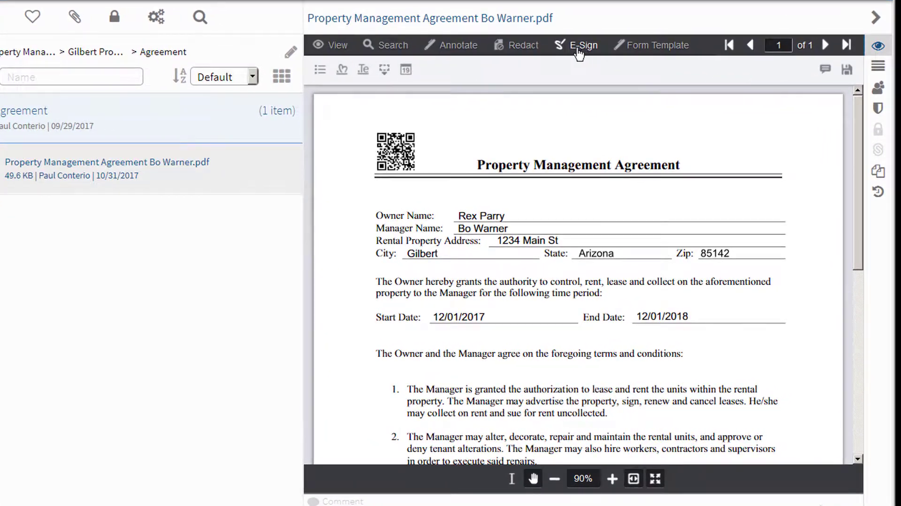
pyautogui.click(384, 69)
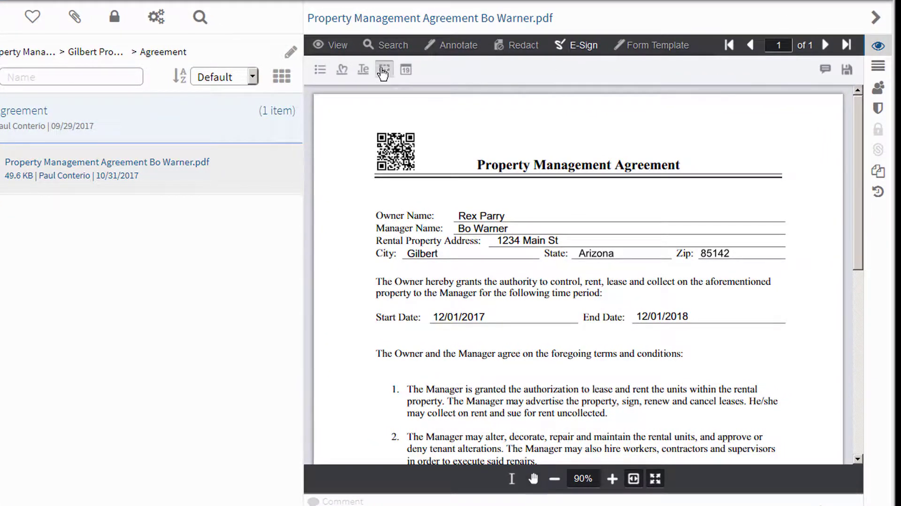
pyautogui.scroll(-5, 495, 200)
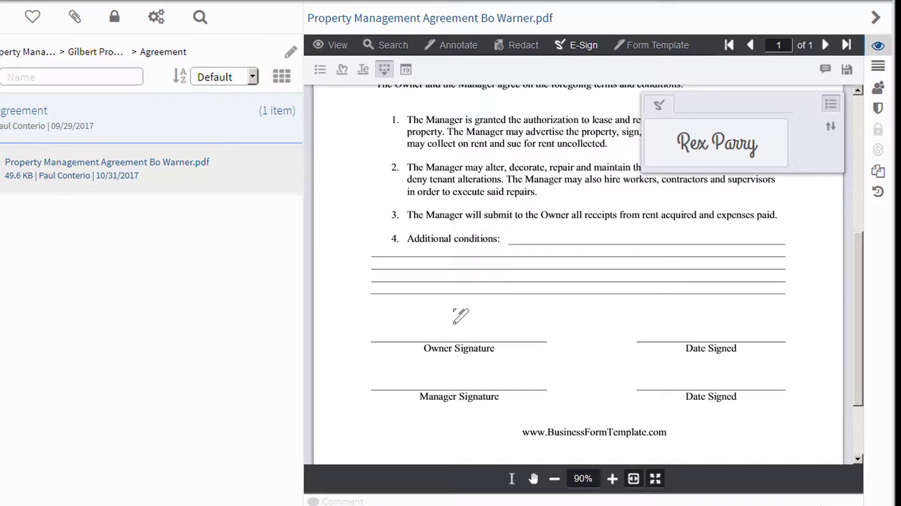
pyautogui.click(452, 325)
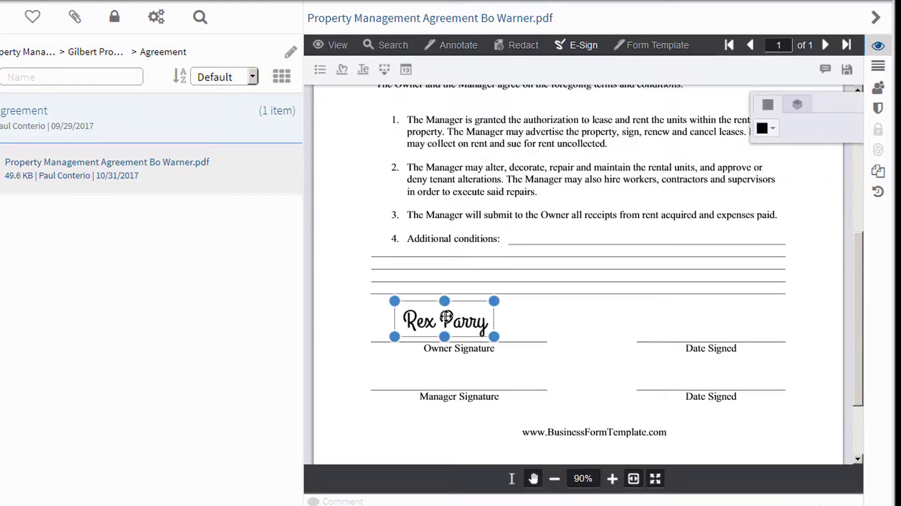
pyautogui.moveTo(435, 331); pyautogui.dragTo(496, 319)
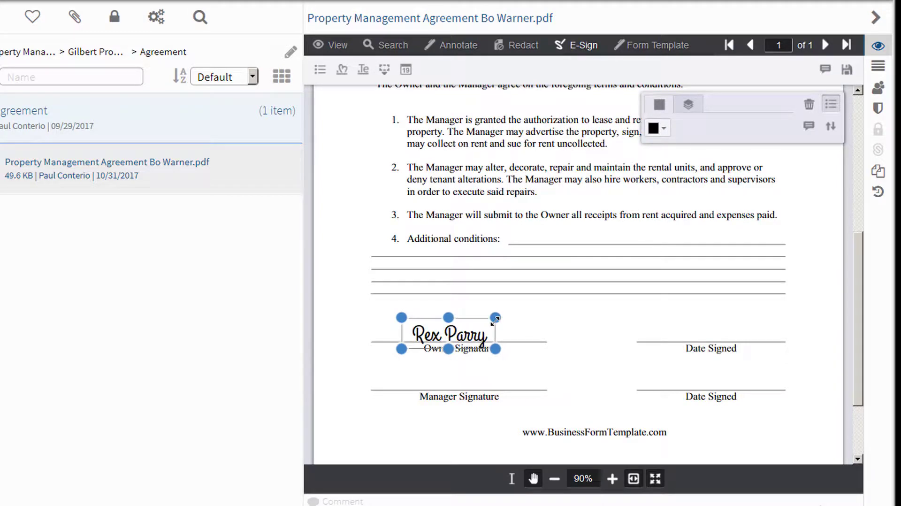
pyautogui.click(562, 312)
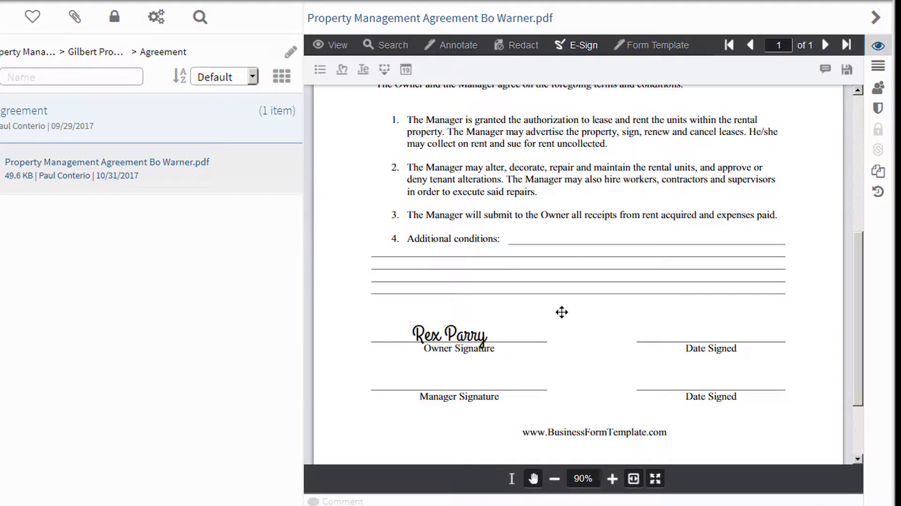
pyautogui.scroll(6, 626, 263)
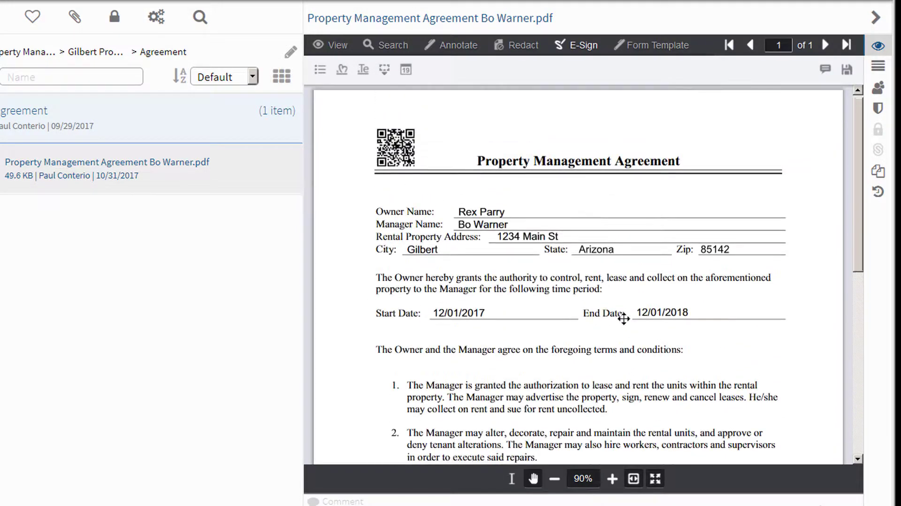
# - Place a resized 10/31/2017 date field in blue above the owner's Date Signed line
pyautogui.click(406, 69)
pyautogui.scroll(-7, 708, 261)
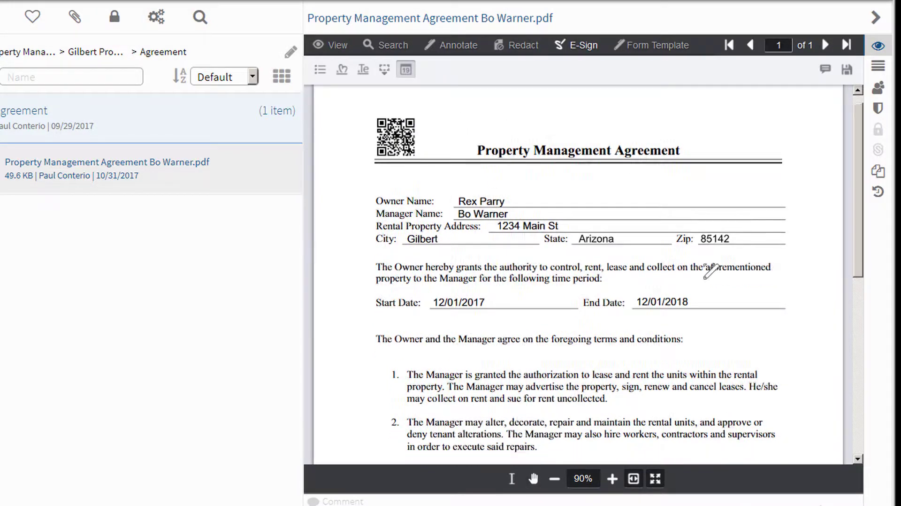
pyautogui.scroll(-1, 712, 277)
pyautogui.click(710, 259)
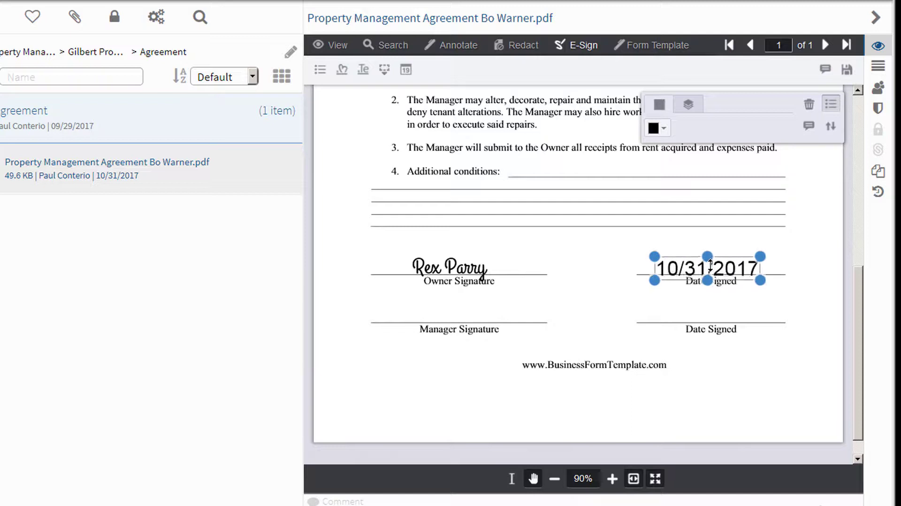
pyautogui.scroll(-1, 712, 277)
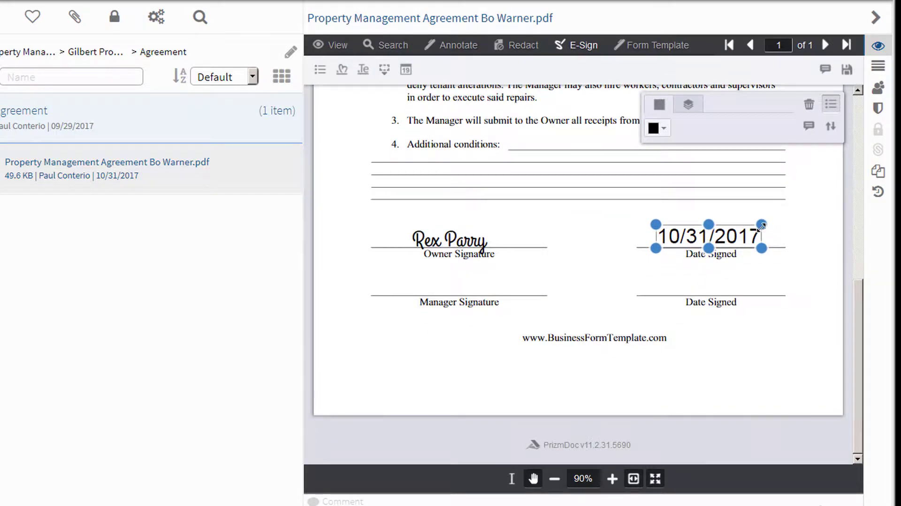
pyautogui.moveTo(762, 225); pyautogui.dragTo(752, 231)
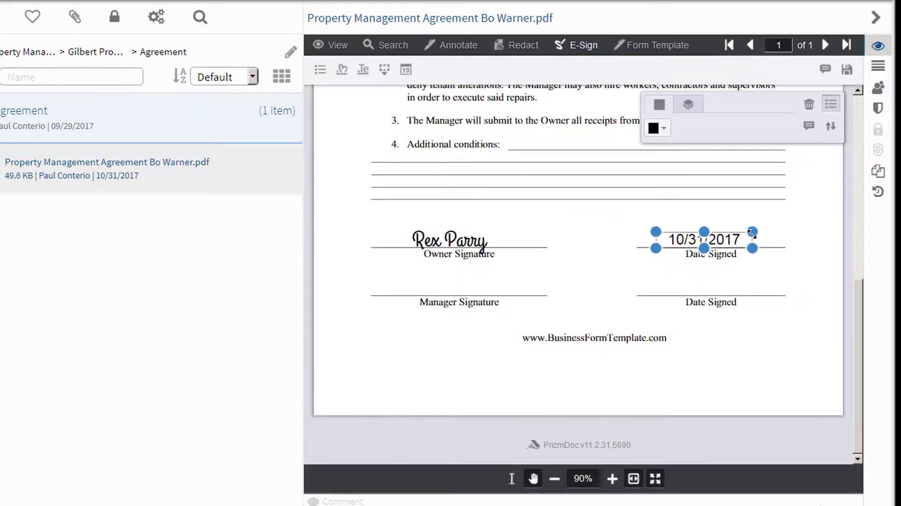
pyautogui.click(665, 129)
pyautogui.click(703, 162)
pyautogui.click(605, 224)
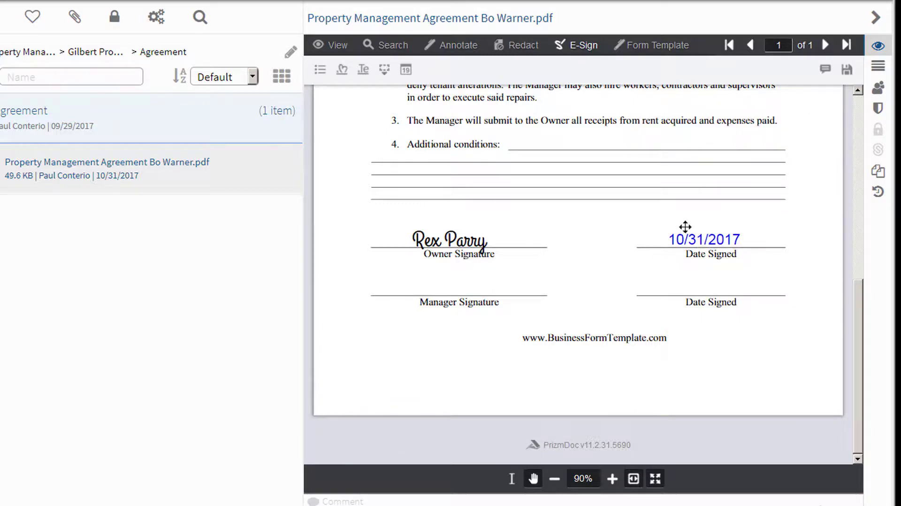
pyautogui.scroll(8, 579, 273)
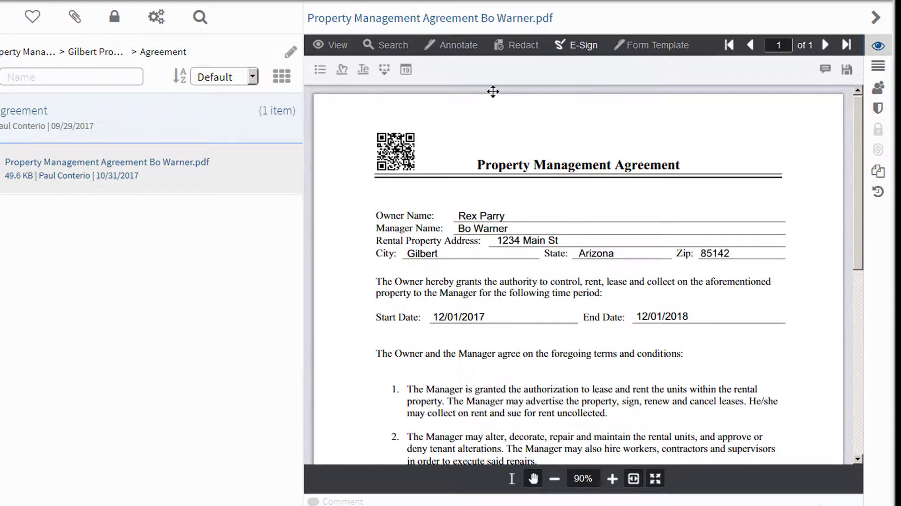
pyautogui.click(465, 47)
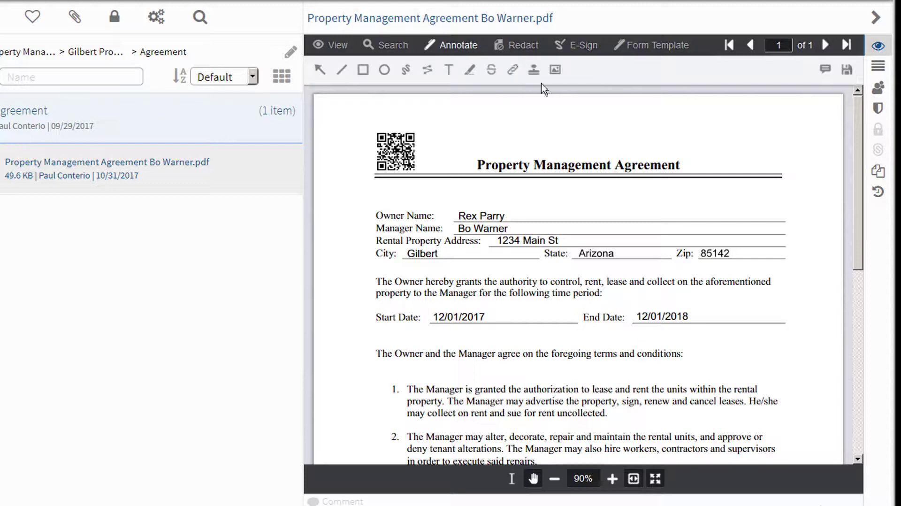
# - Draw a red Approved stamp above the agreement's title
pyautogui.click(534, 69)
pyautogui.moveTo(476, 109)
pyautogui.mouseDown()
pyautogui.moveTo(484, 141)
pyautogui.moveTo(607, 145)
pyautogui.mouseUp()
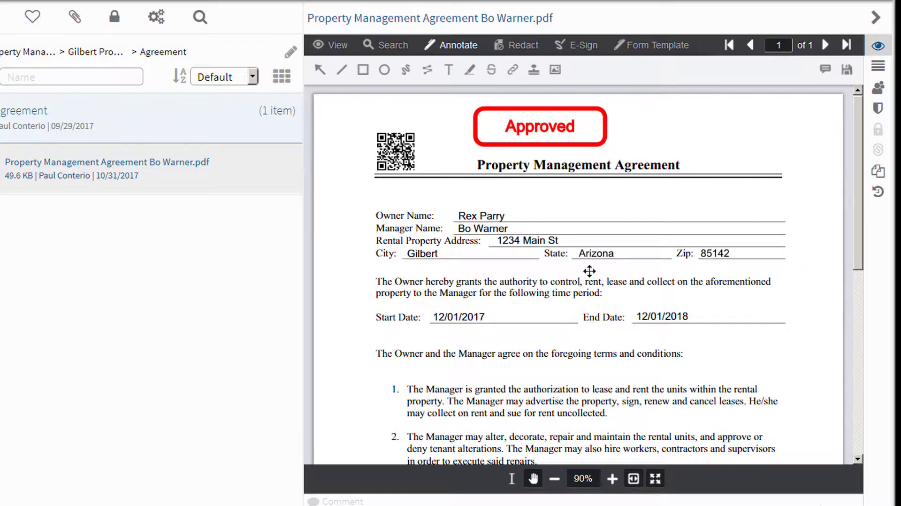
pyautogui.scroll(-6, 590, 271)
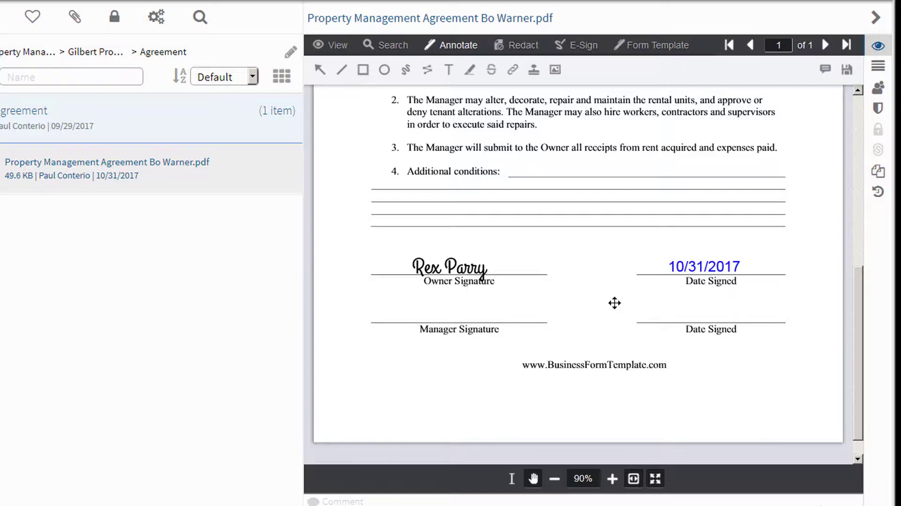
pyautogui.scroll(7, 615, 303)
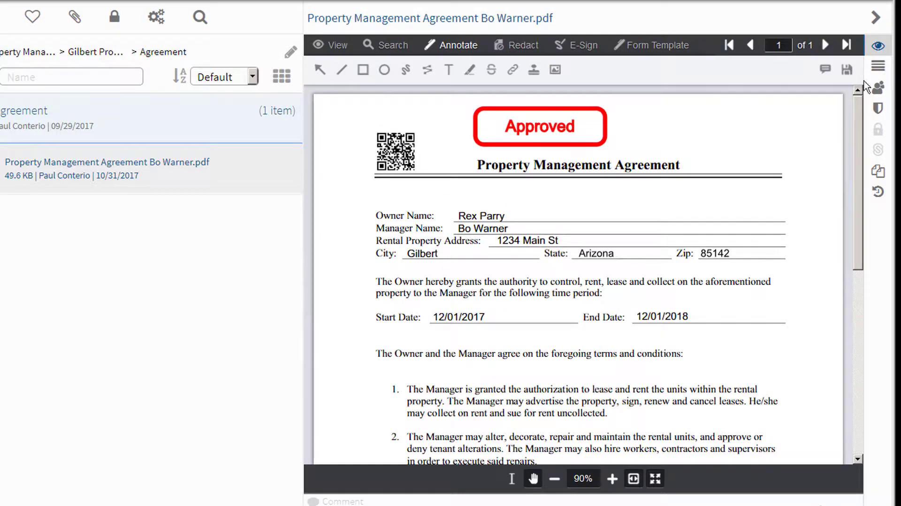
pyautogui.click(847, 70)
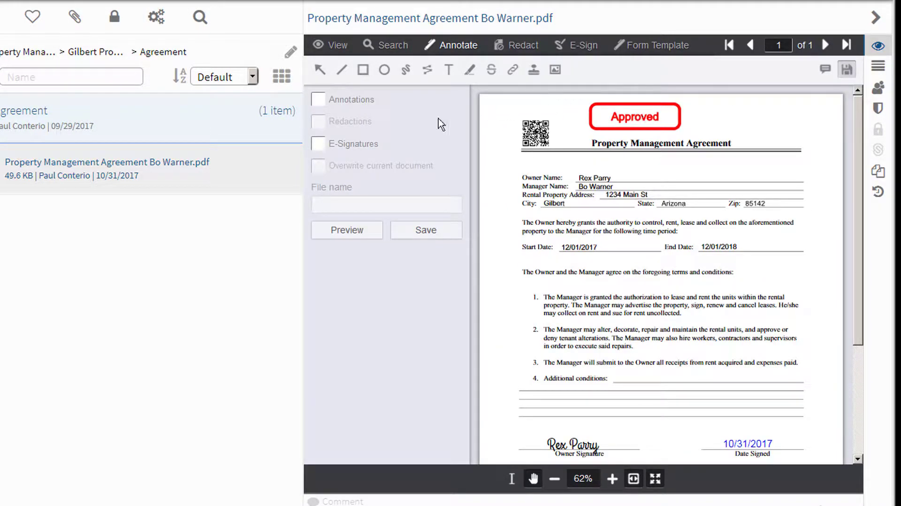
# - Save the agreement with annotations and e-signatures, overwriting the current document
pyautogui.click(318, 99)
pyautogui.click(322, 144)
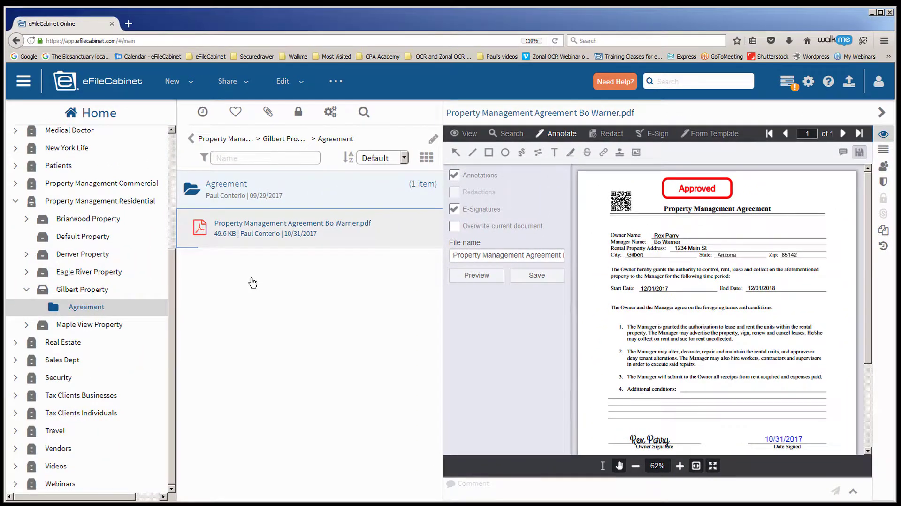
pyautogui.click(454, 227)
pyautogui.click(538, 277)
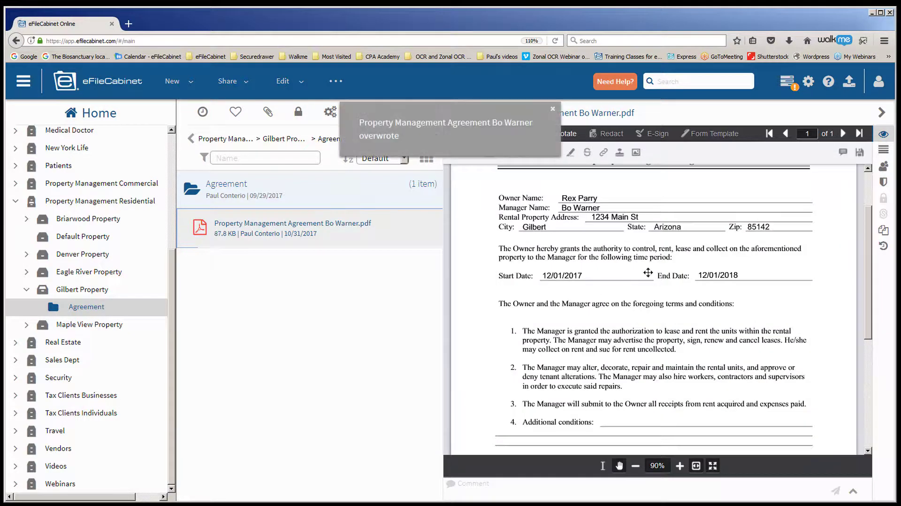
# - Scroll through the saved 87.8 KB agreement to confirm the markups, then bring up sharing options
pyautogui.moveTo(870, 310); pyautogui.dragTo(871, 250)
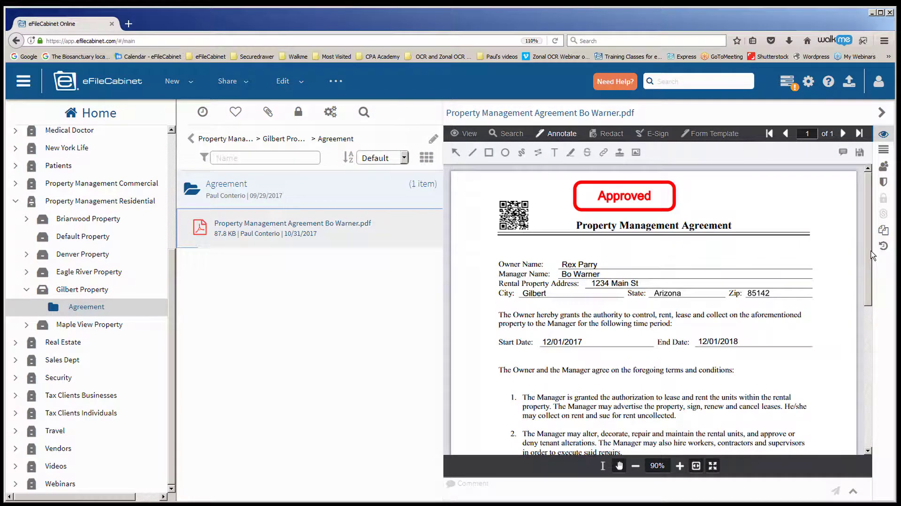
pyautogui.scroll(-1, 621, 317)
pyautogui.scroll(-10, 620, 317)
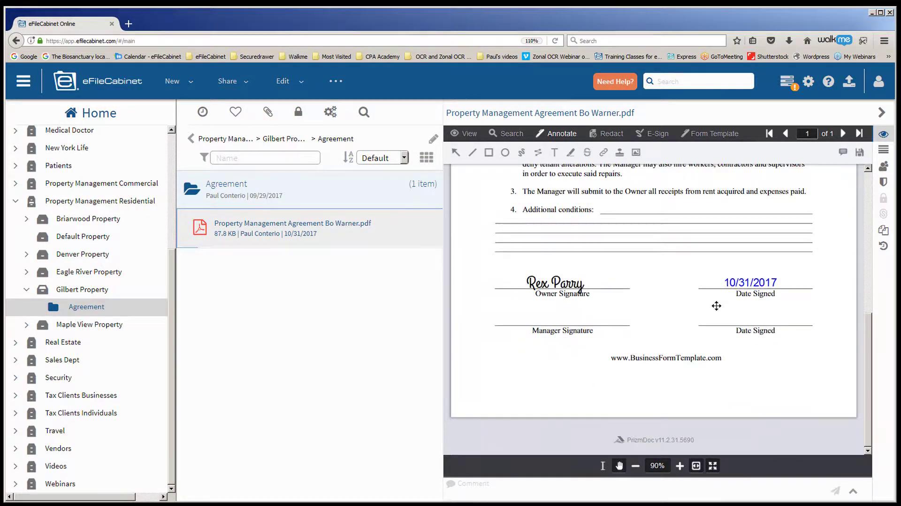
pyautogui.scroll(10, 717, 305)
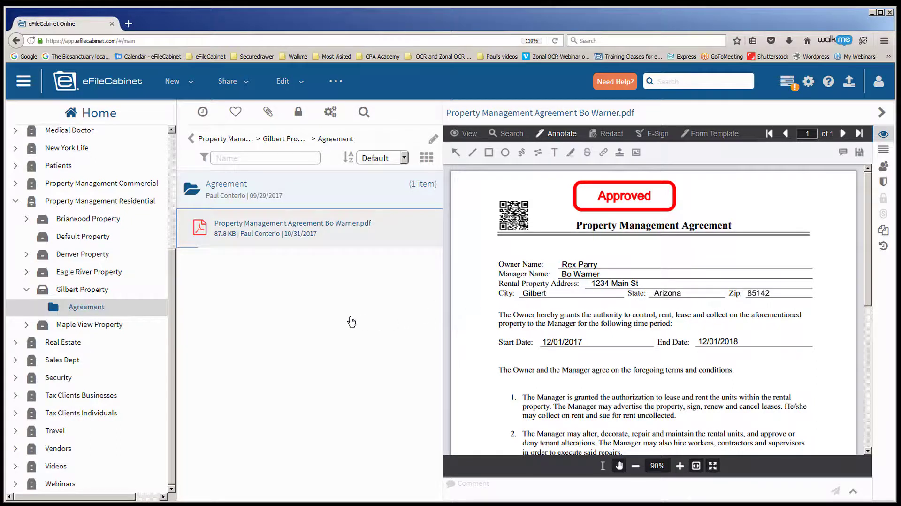
pyautogui.click(246, 83)
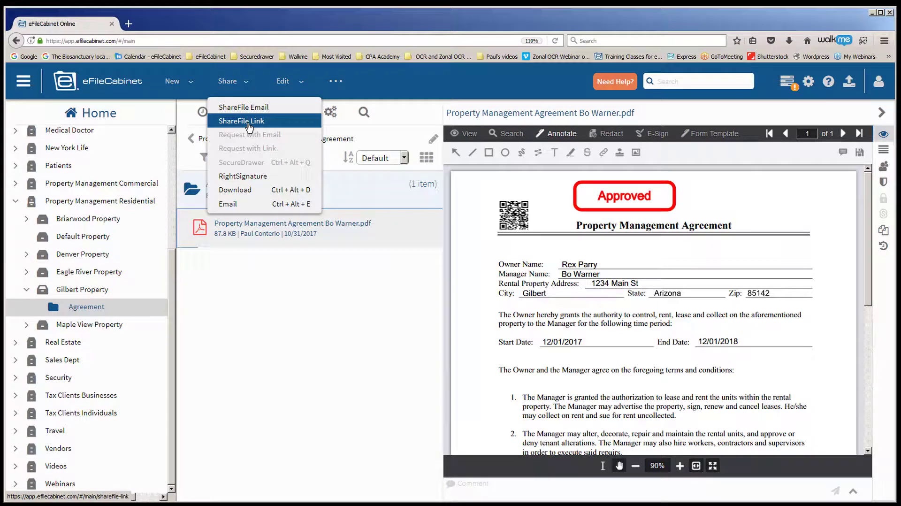
# - From the agreement PDF's right-click menu, choose ShareFile > Share with email
pyautogui.click(273, 306)
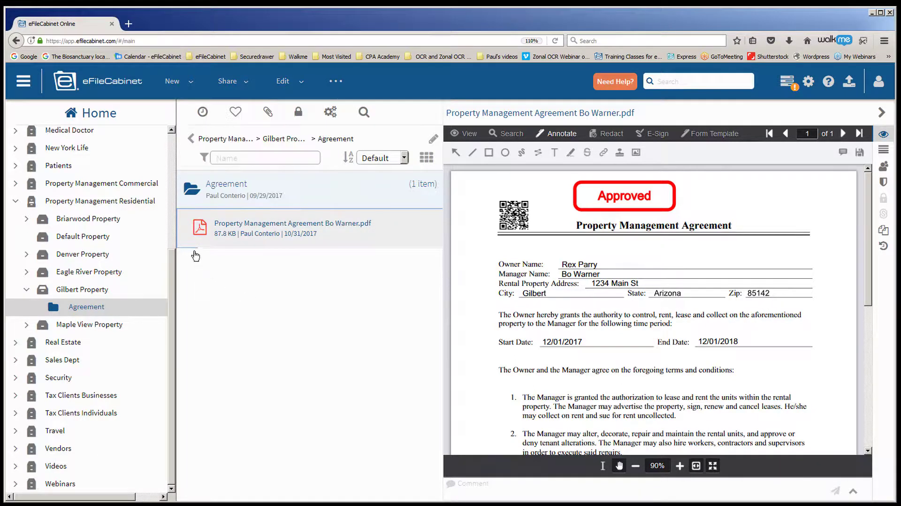
pyautogui.rightClick(197, 227)
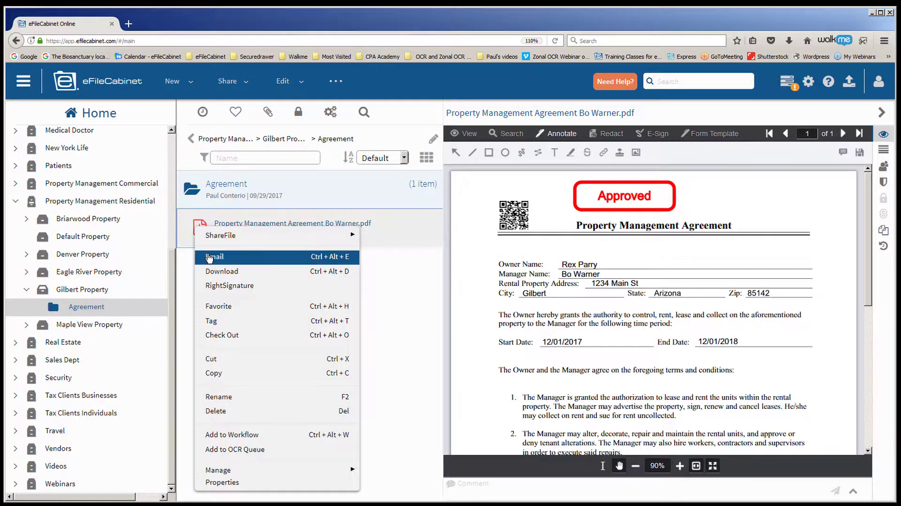
pyautogui.moveTo(211, 236)
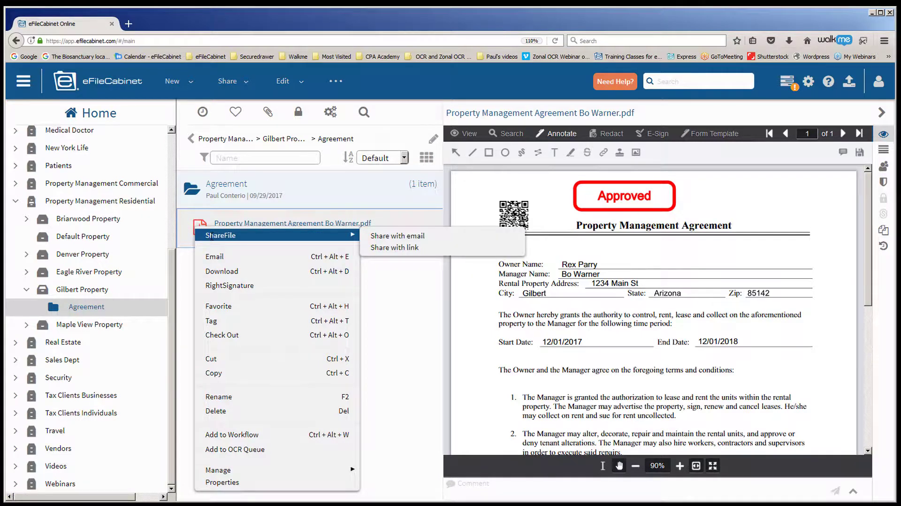
pyautogui.click(393, 319)
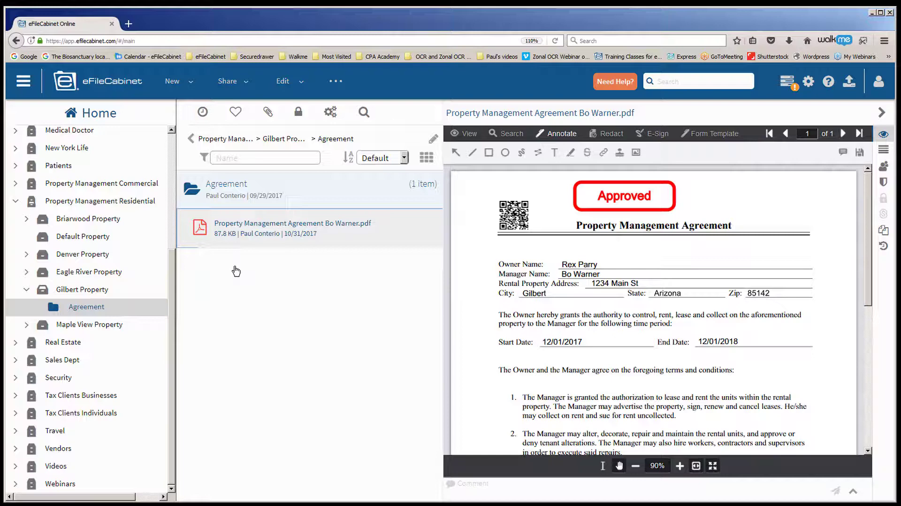
pyautogui.rightClick(53, 313)
pyautogui.moveTo(61, 312)
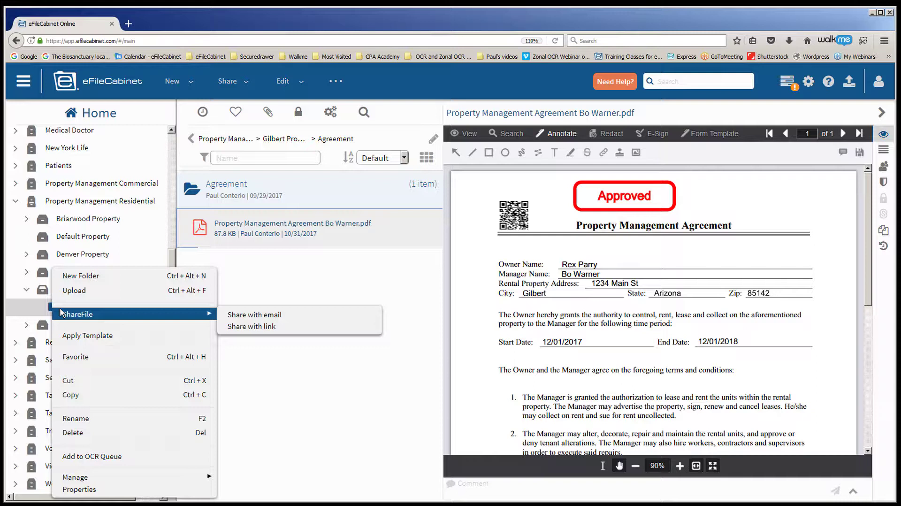
pyautogui.click(309, 275)
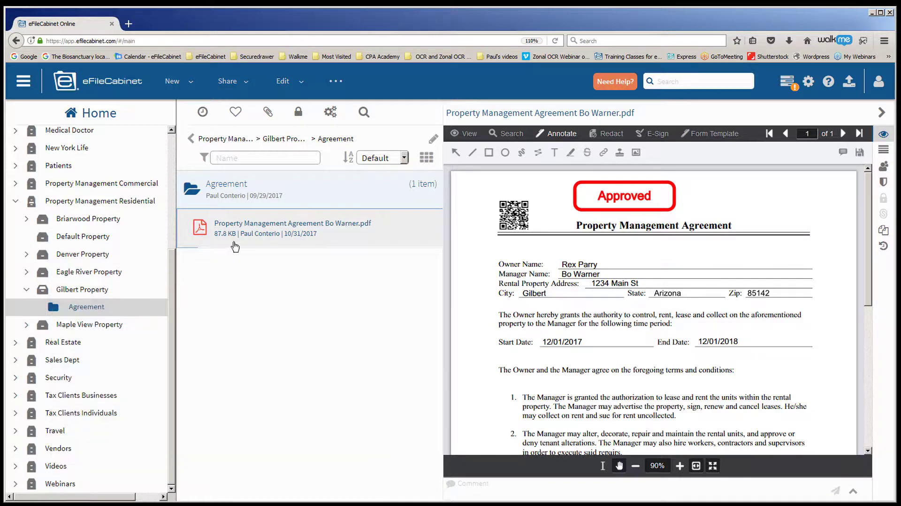
pyautogui.rightClick(197, 230)
pyautogui.moveTo(205, 237)
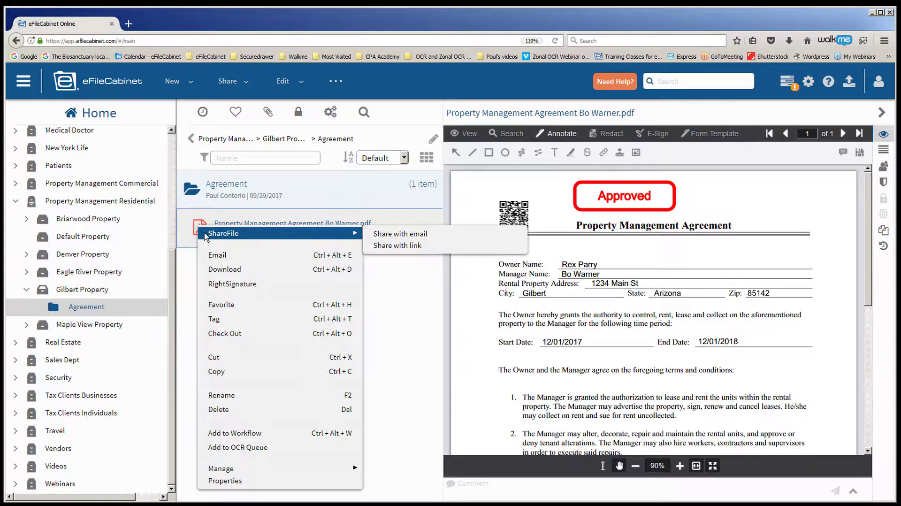
pyautogui.click(385, 238)
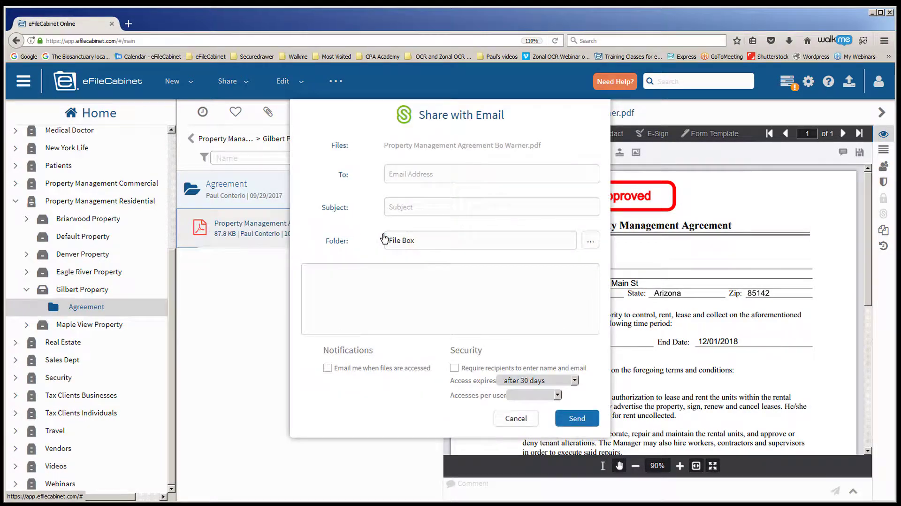
# - Enter the recipient's e-mail, subject 'Gilbert Property Agreement attached', and a sign-and-return message
pyautogui.click(414, 174)
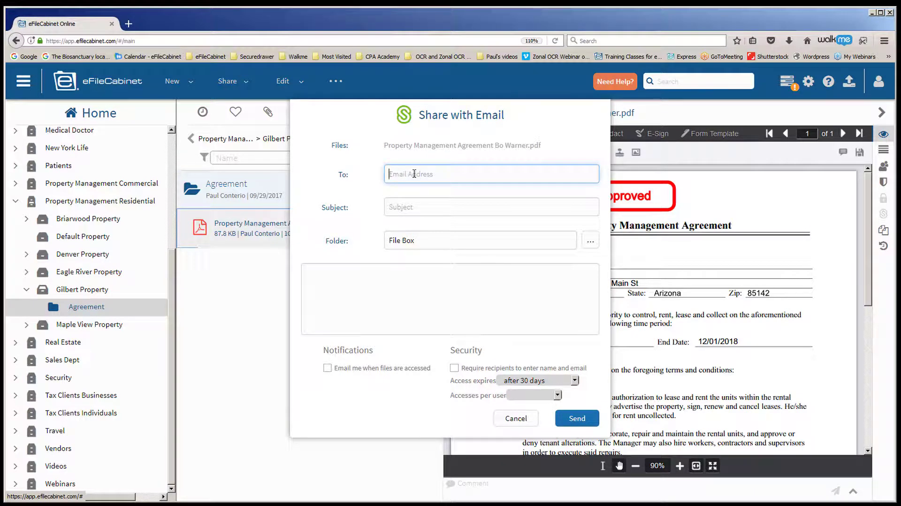
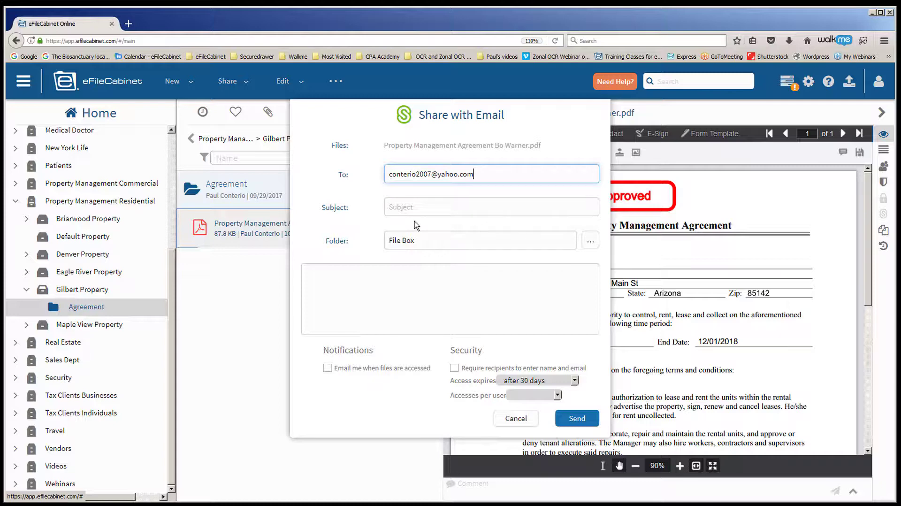
pyautogui.click(400, 206)
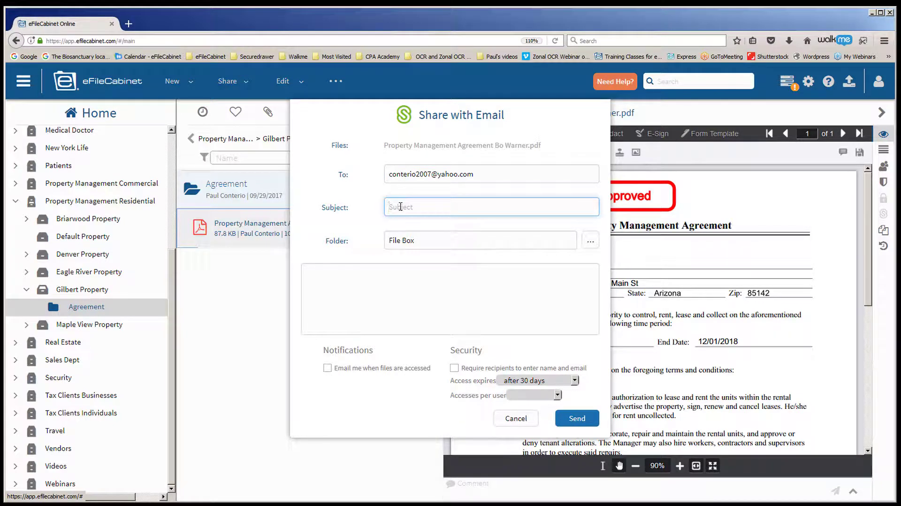
pyautogui.write('Gilbert Property Agreement attached')
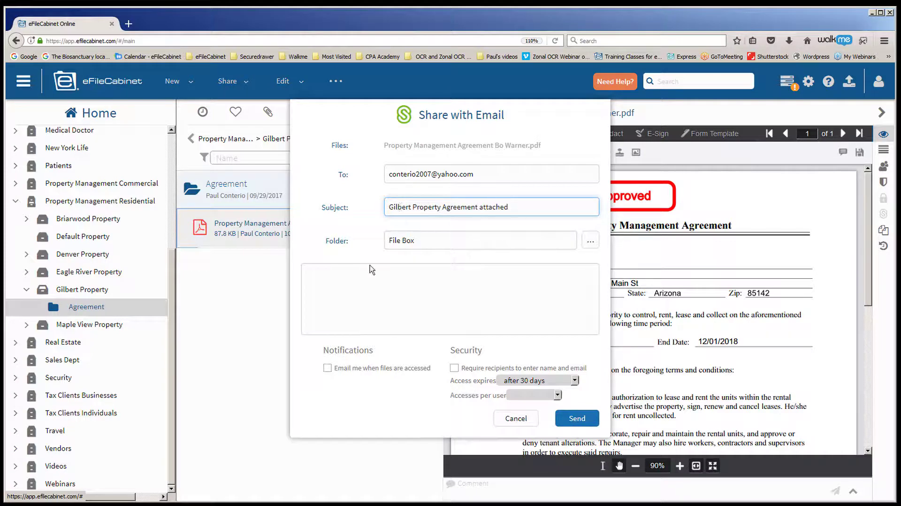
pyautogui.click(346, 287)
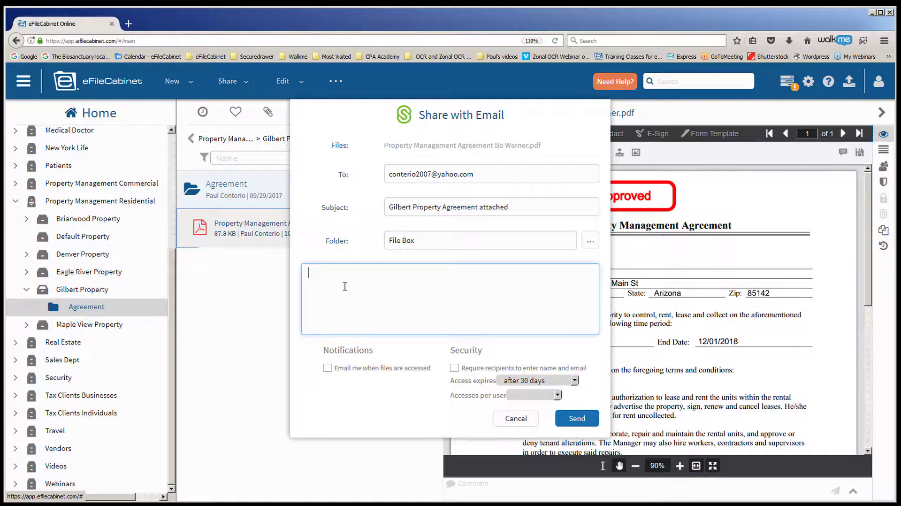
pyautogui.write('Bo please sign and return')
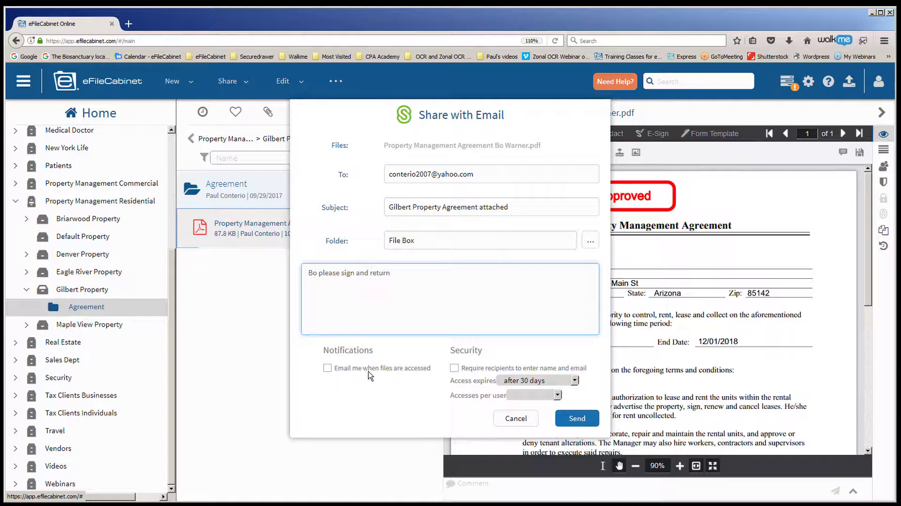
# - Turn on access notifications, keep the 30-day expiry, and send the share email
pyautogui.click(328, 368)
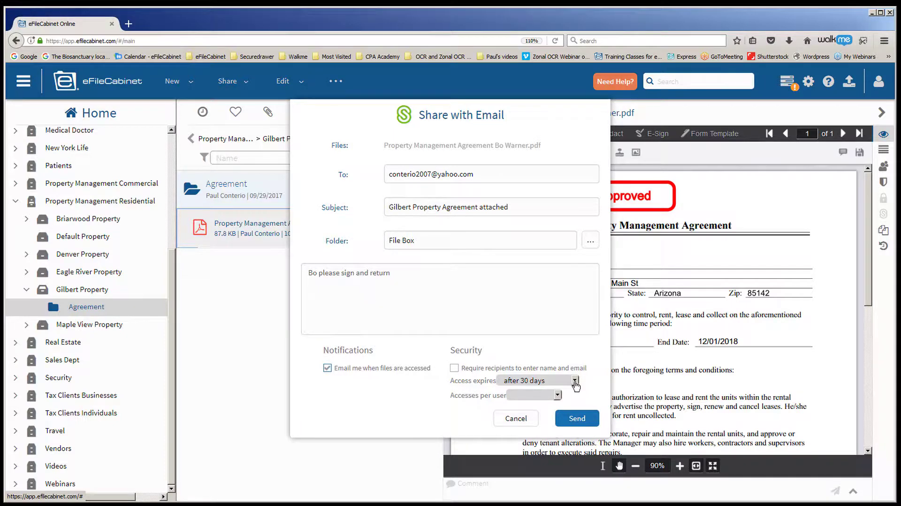
pyautogui.click(574, 382)
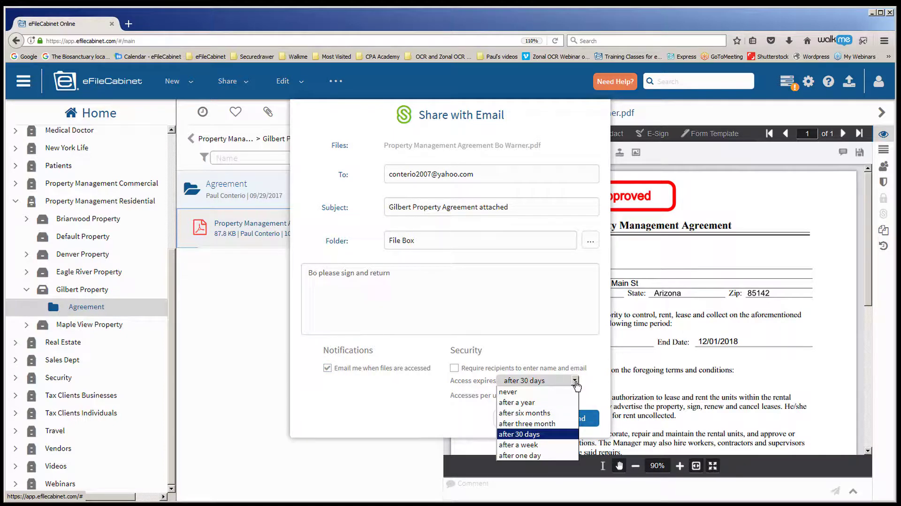
pyautogui.click(531, 435)
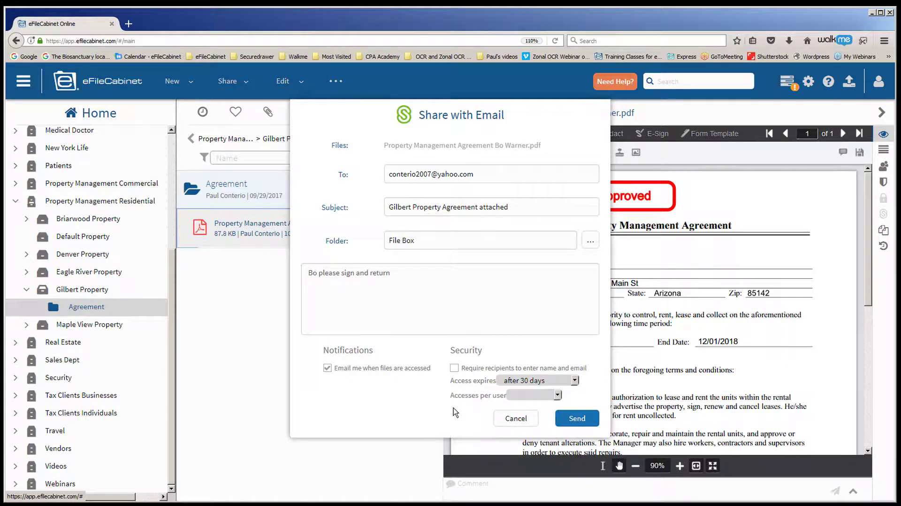
pyautogui.click(577, 419)
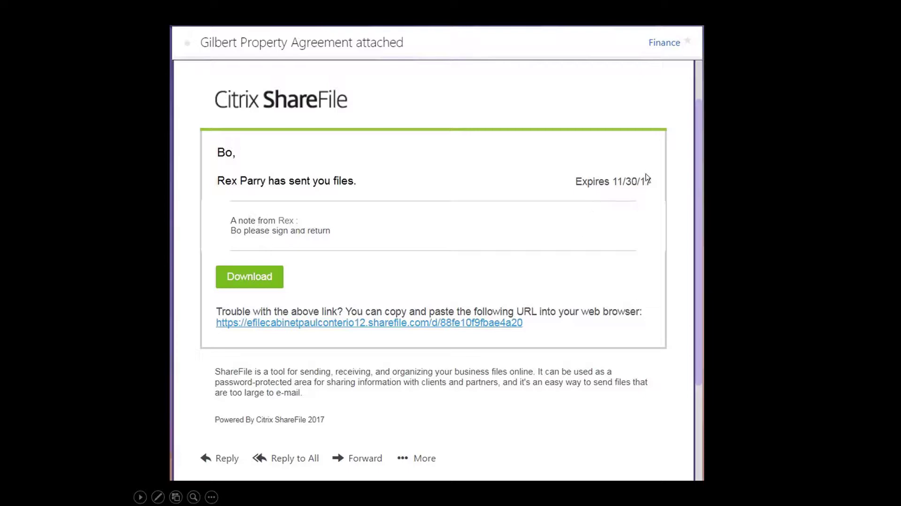
# - Open the shared agreement from the 'Gilbert Property Agreement attached' email
pyautogui.click(261, 278)
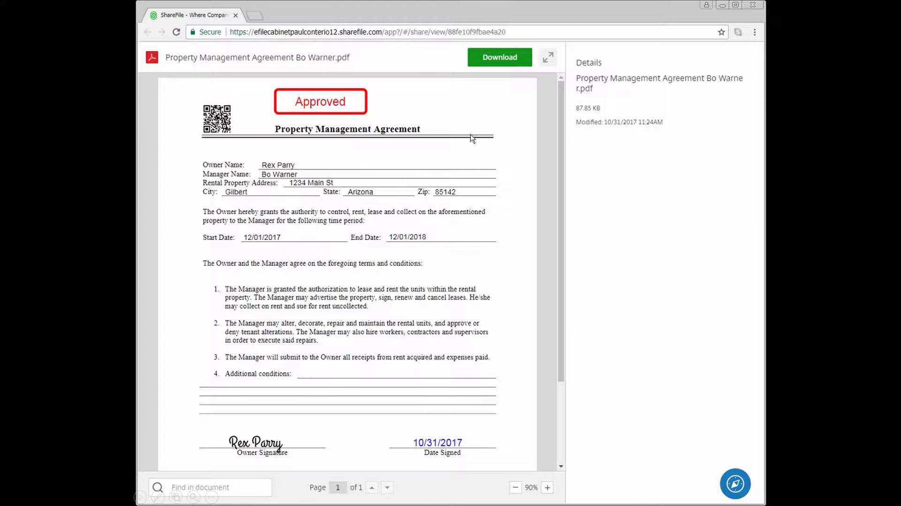
# - Download the agreement PDF from ShareFile and view the resulting download notification email
pyautogui.click(496, 56)
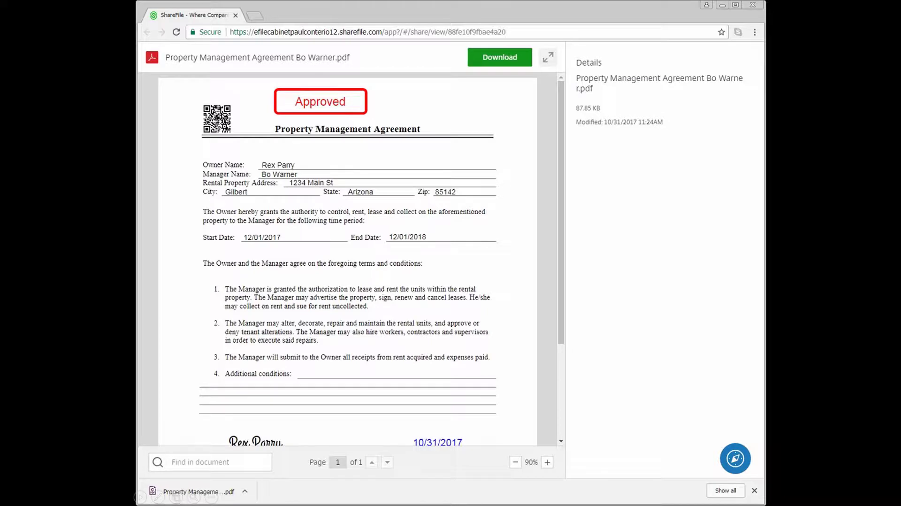
pyautogui.press('Right')
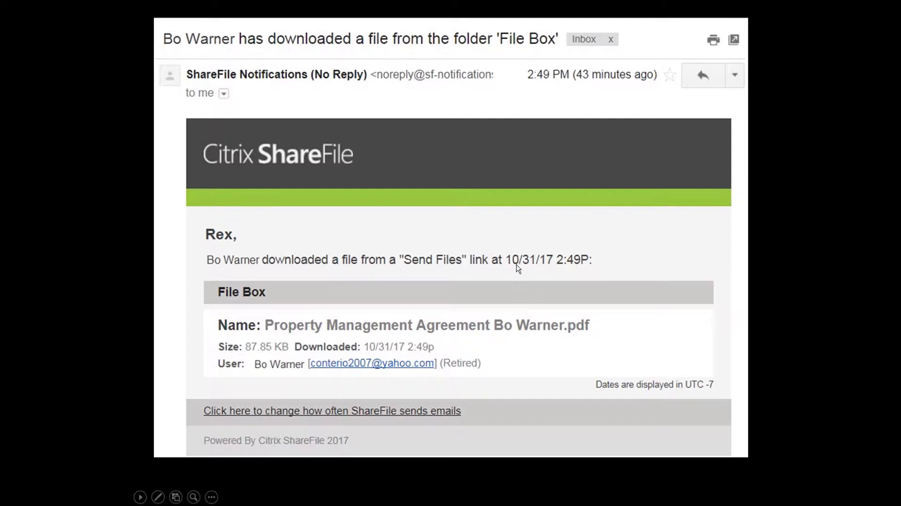
# - Advance the presentation to the ShareFile email about the agreement PDF downloaded from File Box
pyautogui.click(568, 268)
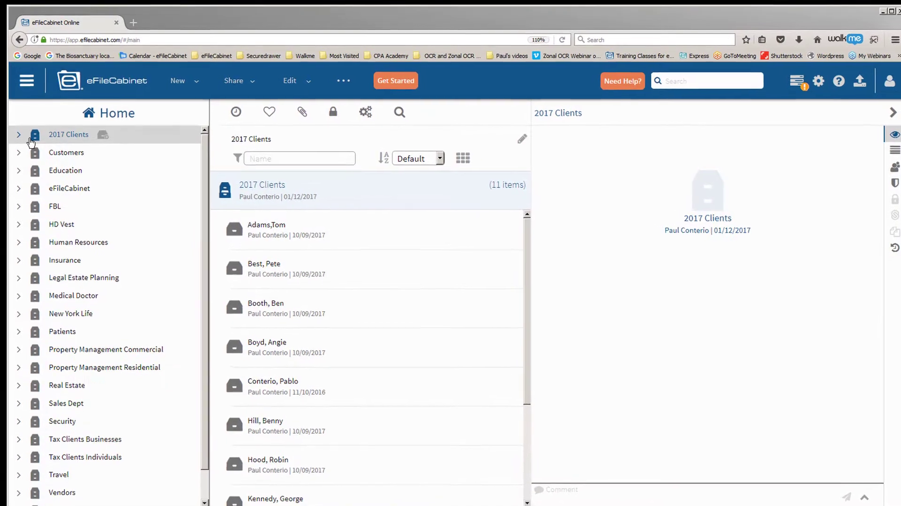
# - Expand the first client's linked ShareFile folder and its 2017 folder, then collapse both again
pyautogui.click(20, 136)
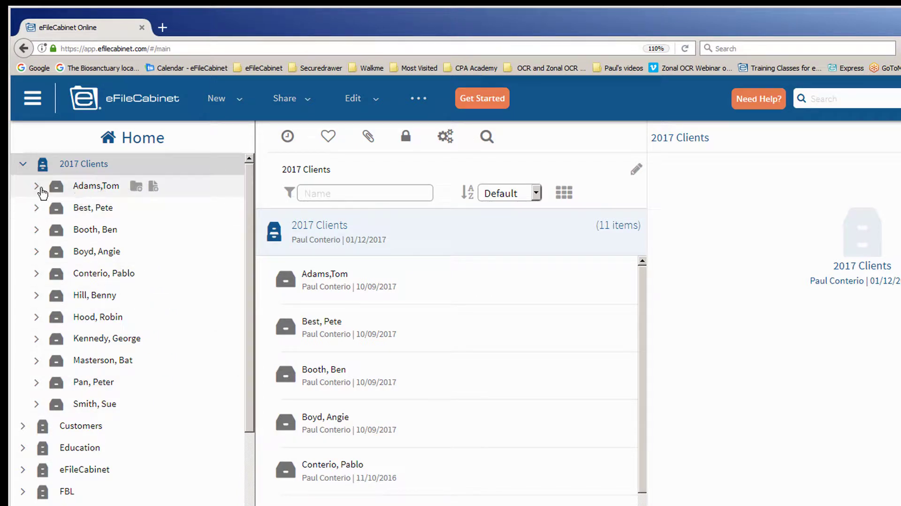
pyautogui.click(36, 187)
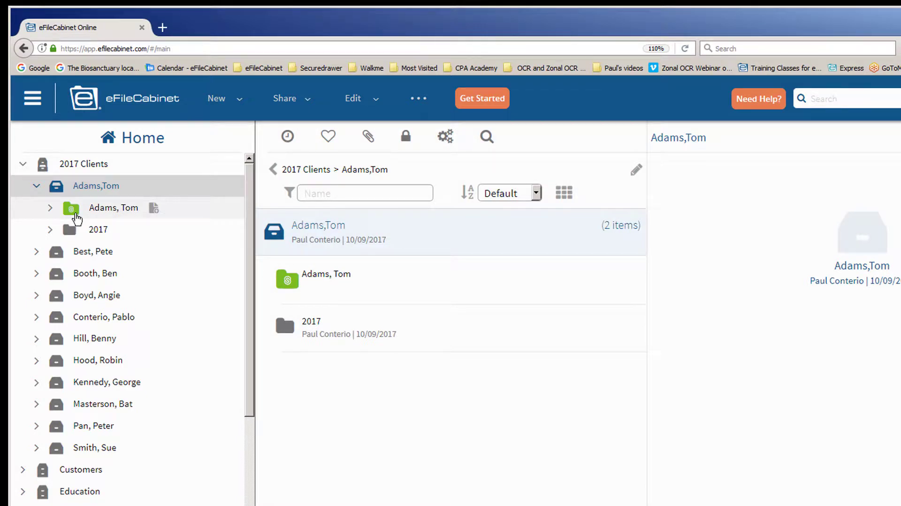
pyautogui.click(50, 209)
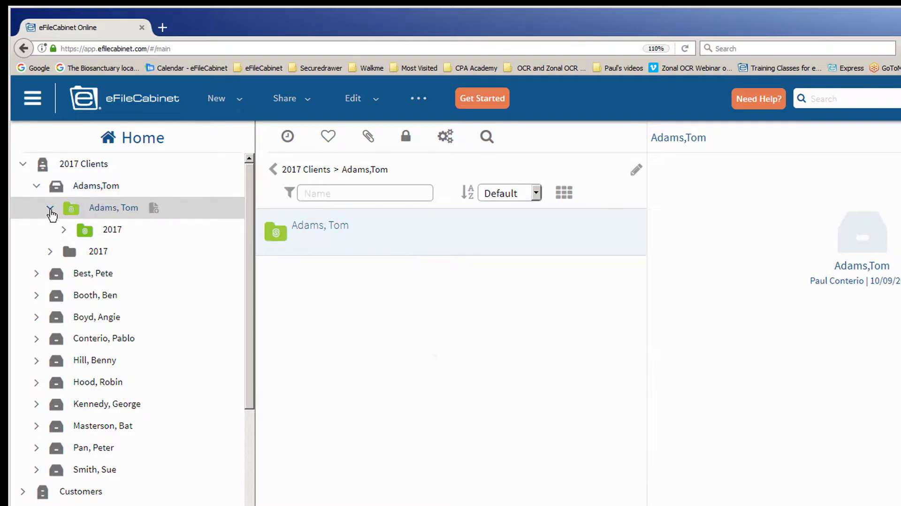
pyautogui.click(64, 229)
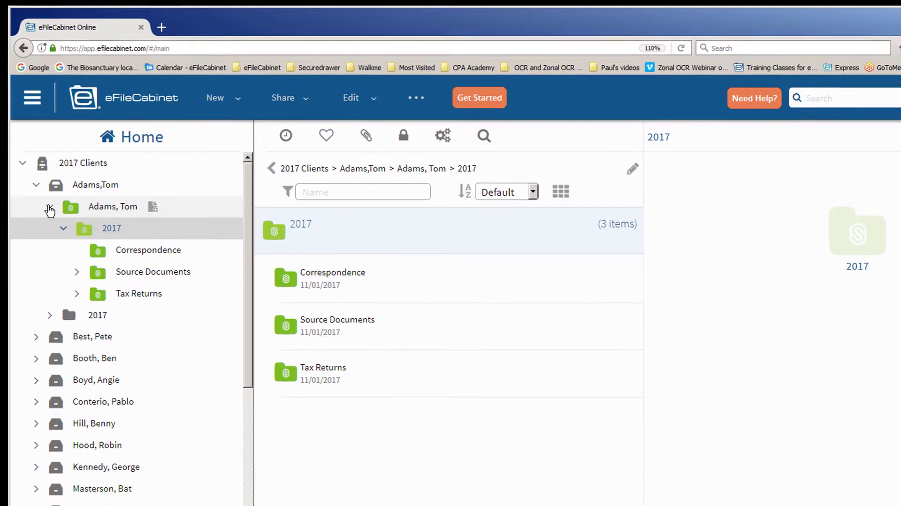
pyautogui.click(50, 208)
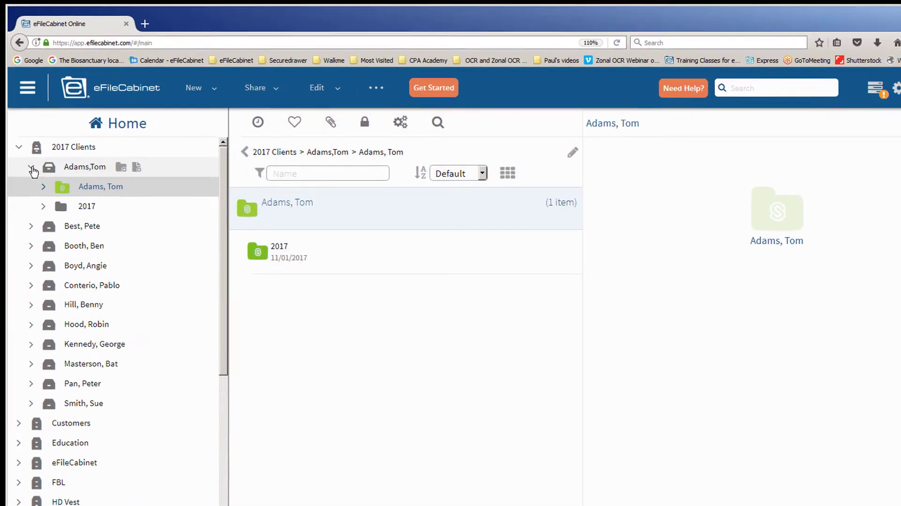
pyautogui.click(35, 184)
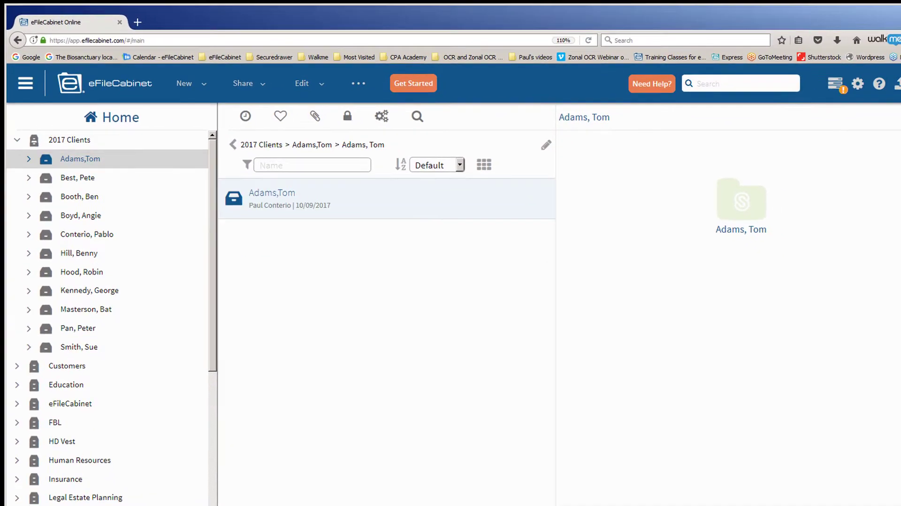
# - Drag the ShareFile window over eFileCabinet so its Shared Folders list shows
pyautogui.moveTo(900, 44); pyautogui.dragTo(379, 19)
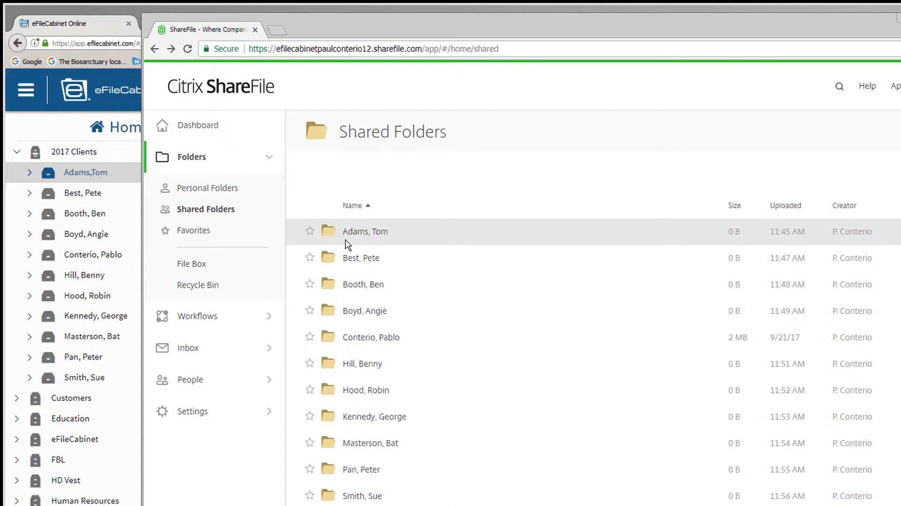
# - Browse the second client's cabinet and its 2017 folder, then open Add ShareFile Folder for it
pyautogui.click(56, 181)
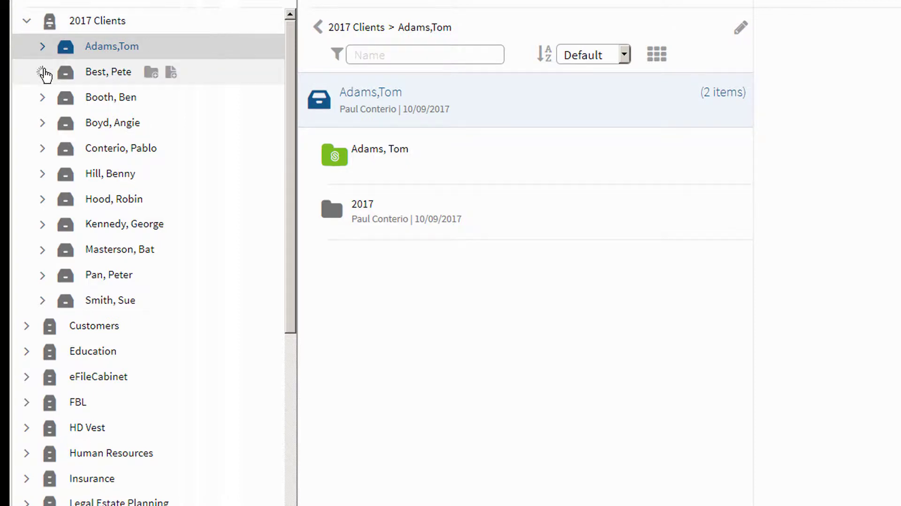
pyautogui.click(44, 71)
pyautogui.click(59, 99)
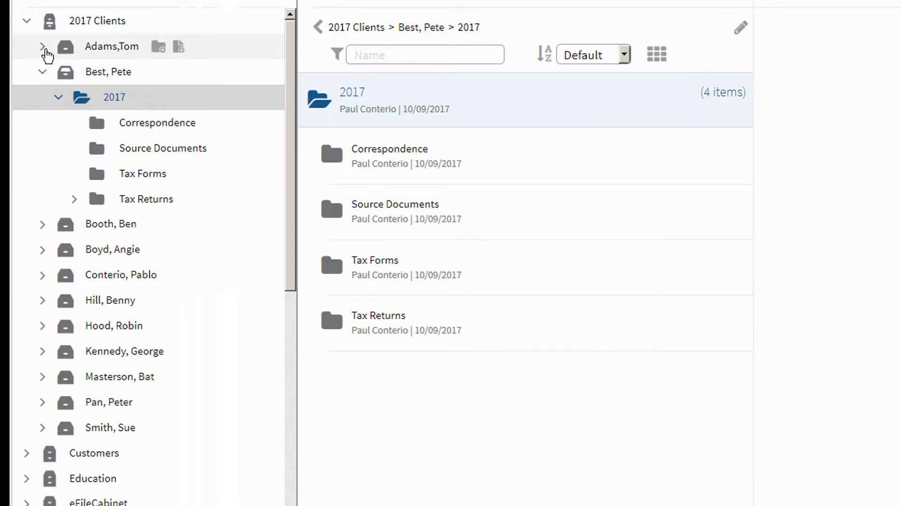
pyautogui.click(45, 50)
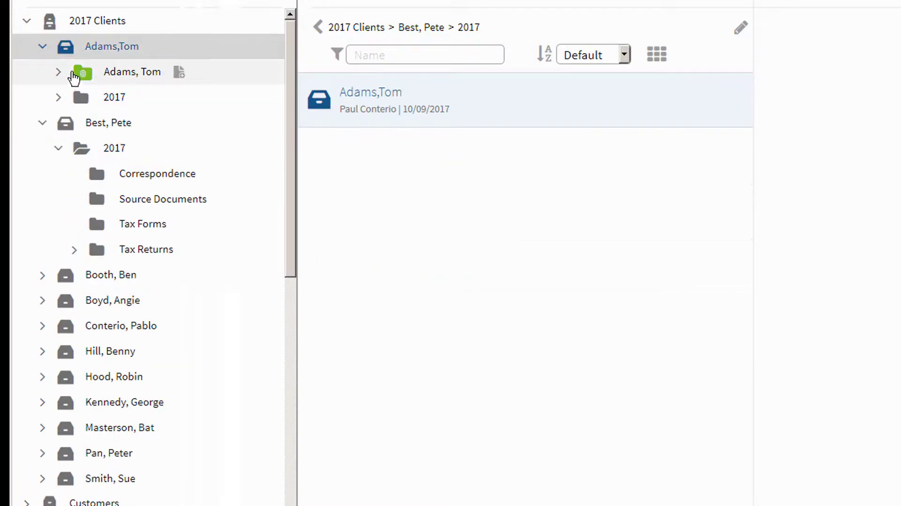
pyautogui.click(44, 49)
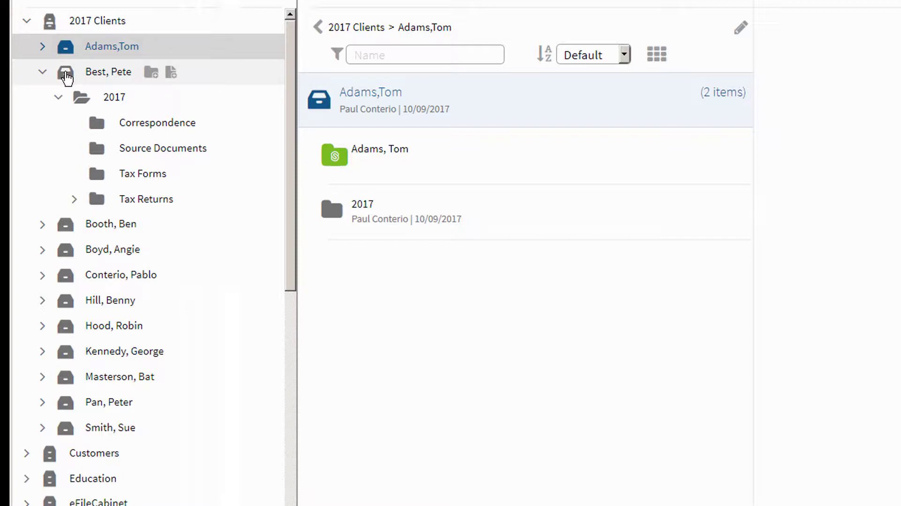
pyautogui.click(67, 76)
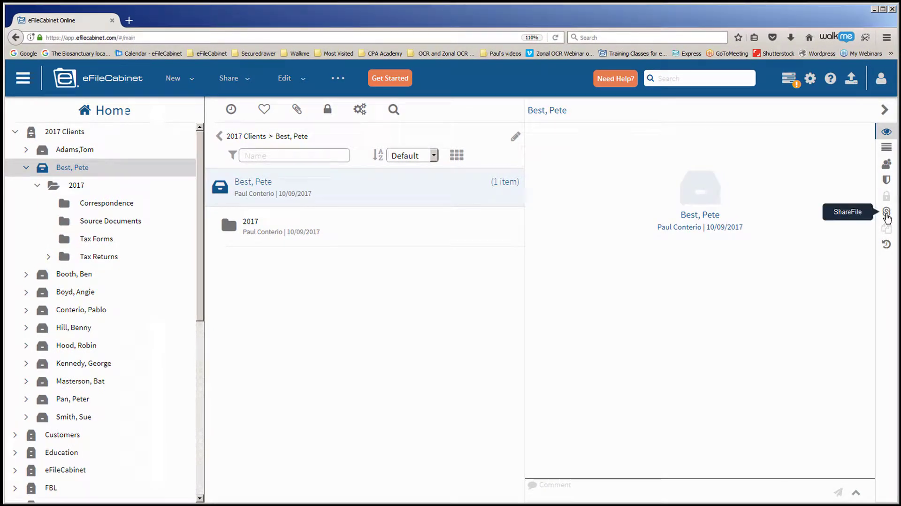
pyautogui.click(887, 213)
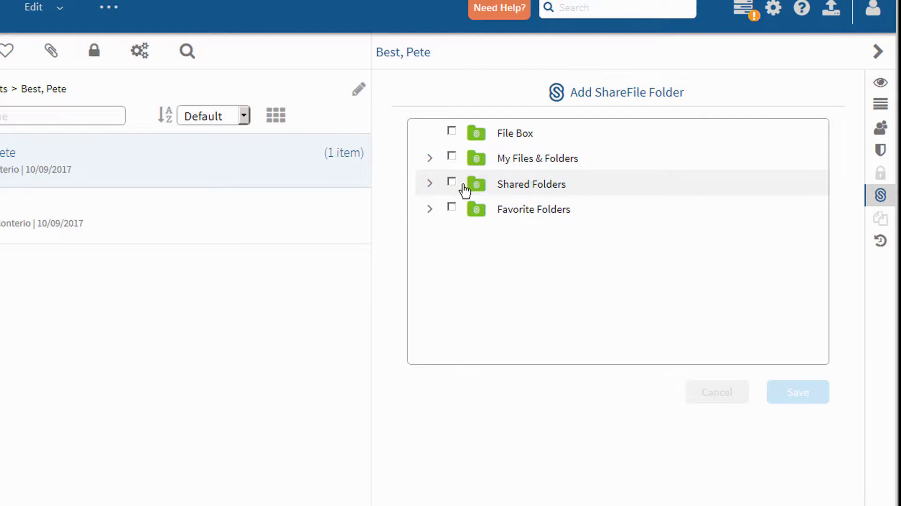
# - Tick the second client's folder under Shared Folders, save the link, and expand the new green folder
pyautogui.click(431, 187)
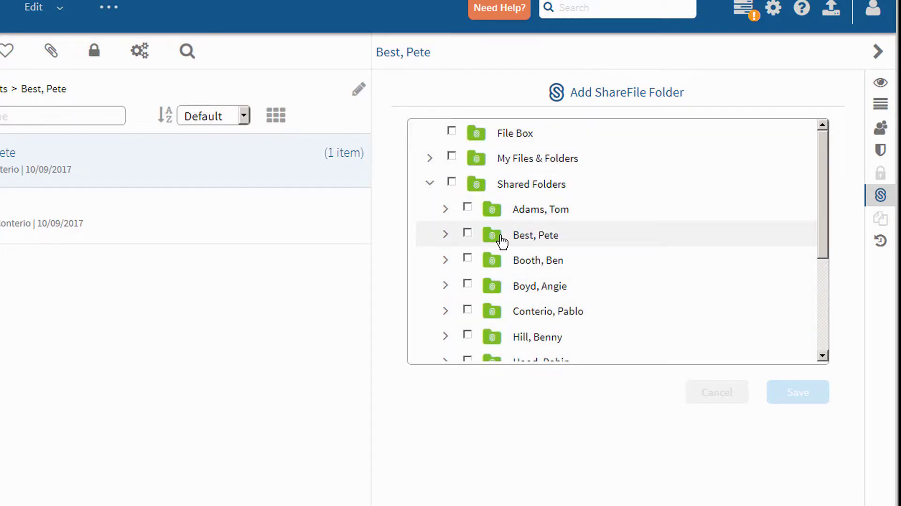
pyautogui.click(467, 232)
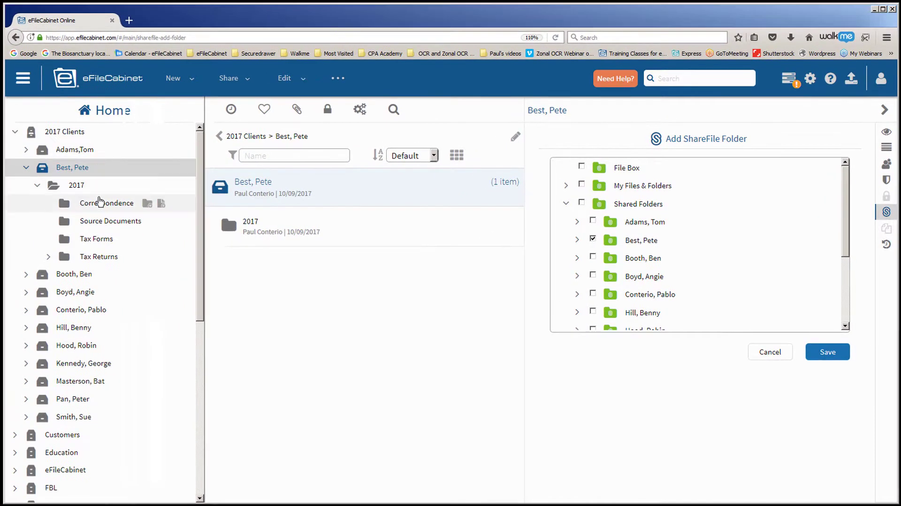
pyautogui.click(831, 357)
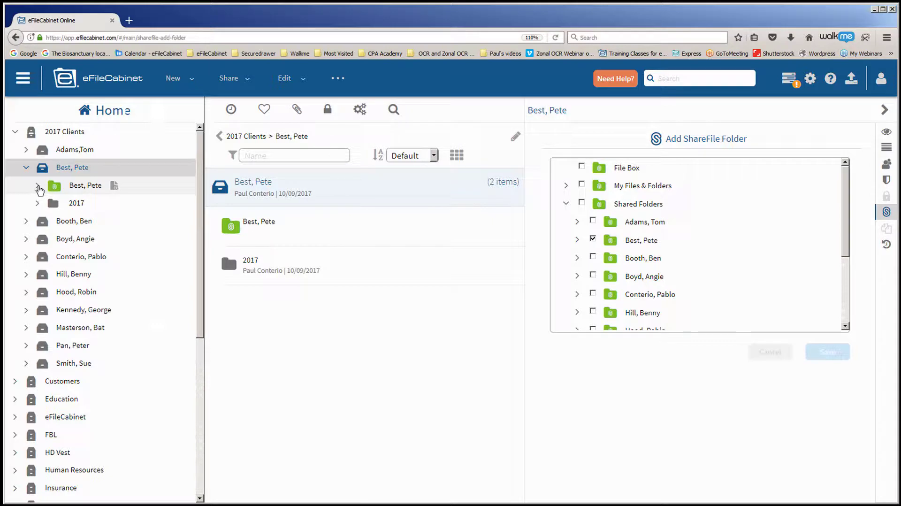
pyautogui.click(38, 186)
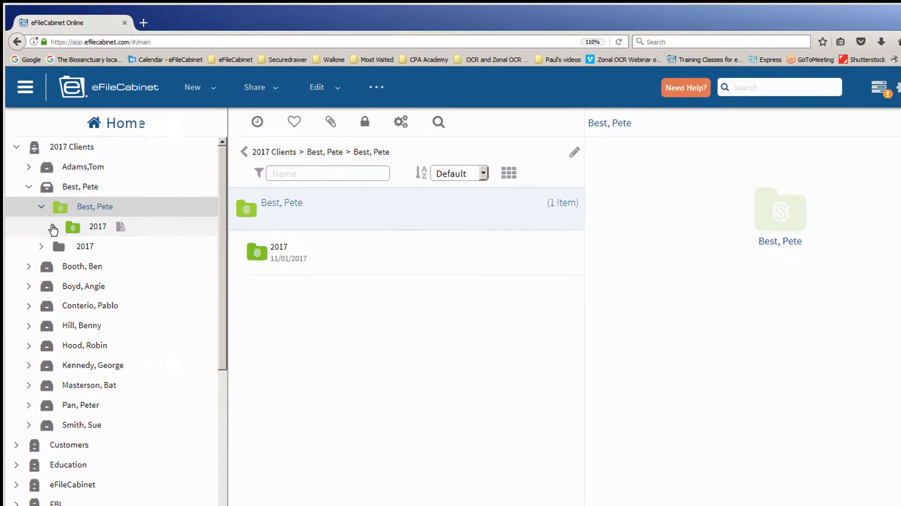
# - Collapse the second client's cabinet and open the third client's 2017 > Correspondence folder
pyautogui.click(53, 228)
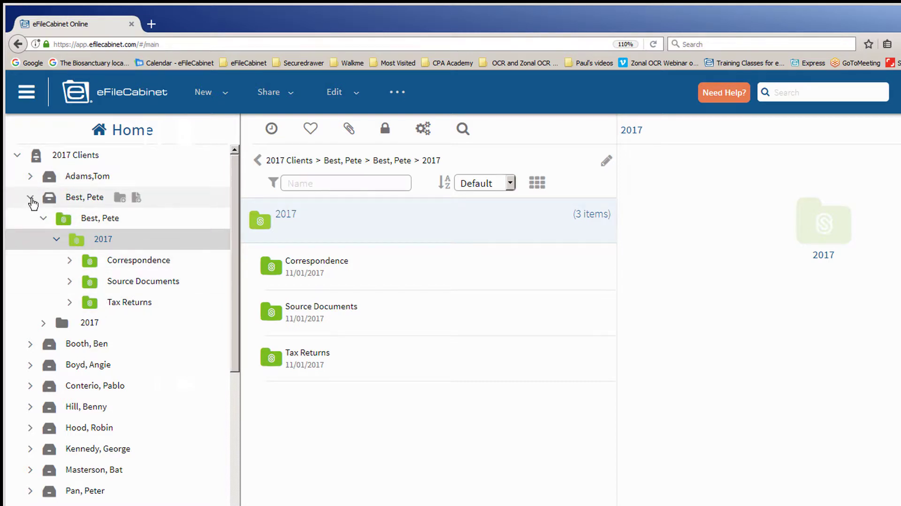
pyautogui.click(30, 198)
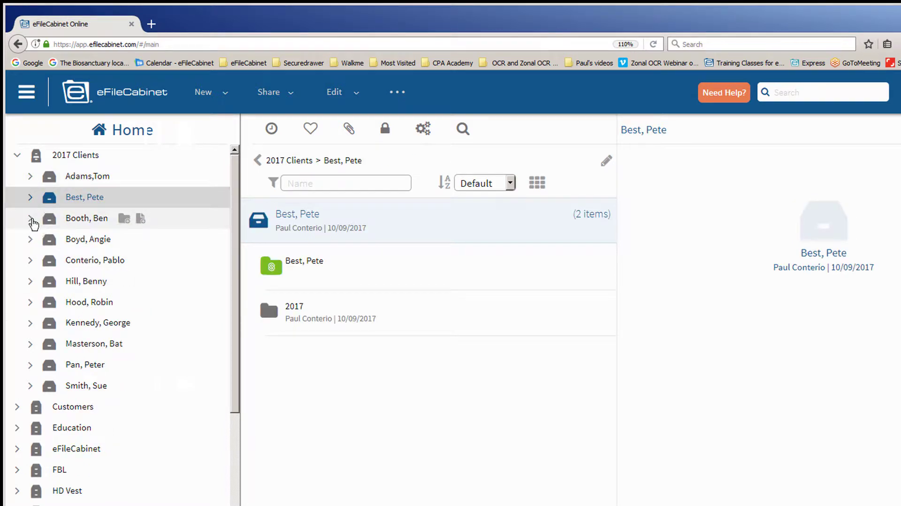
pyautogui.click(31, 219)
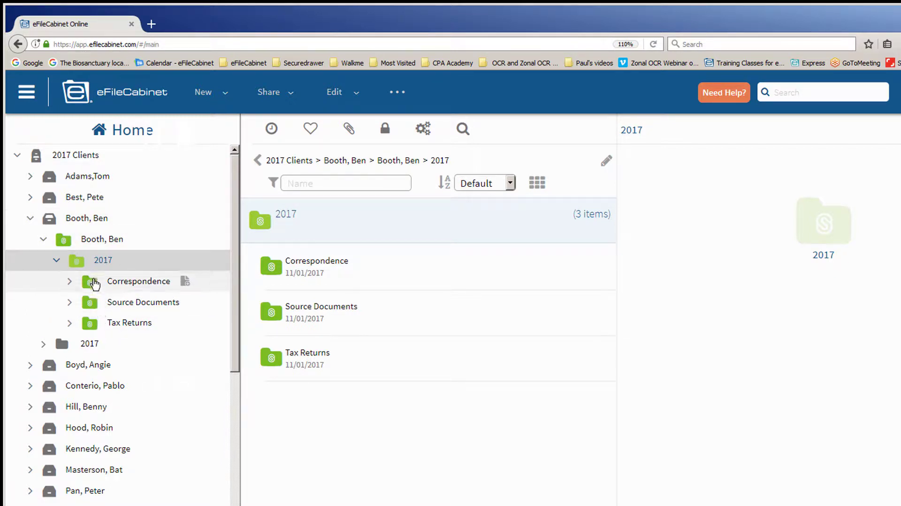
pyautogui.click(94, 287)
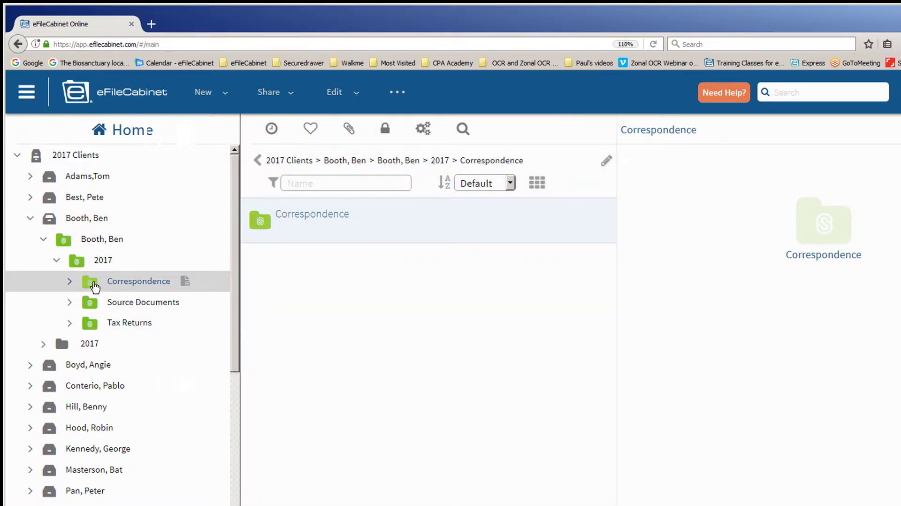
# - Upload xyz invoice 2017.pdf into the Correspondence folder and refresh the page to show it
pyautogui.rightClick(265, 229)
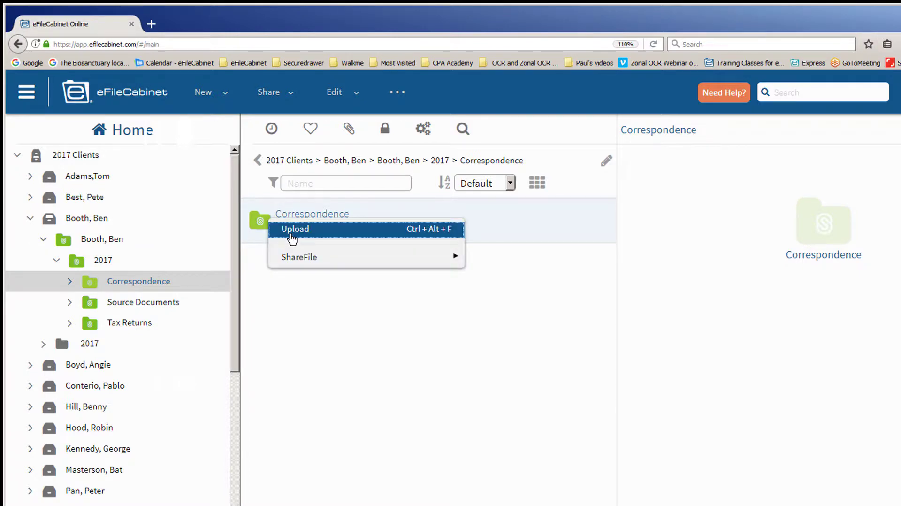
pyautogui.click(291, 230)
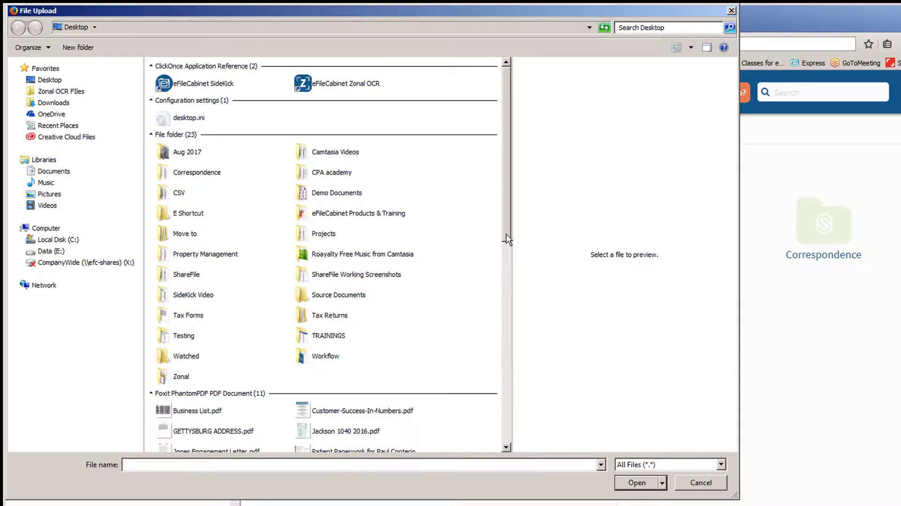
pyautogui.scroll(-5, 488, 237)
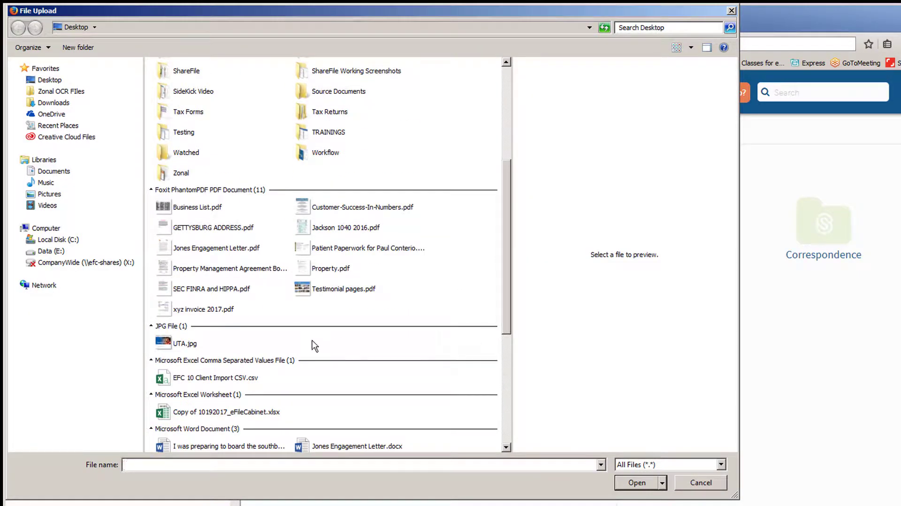
pyautogui.click(172, 316)
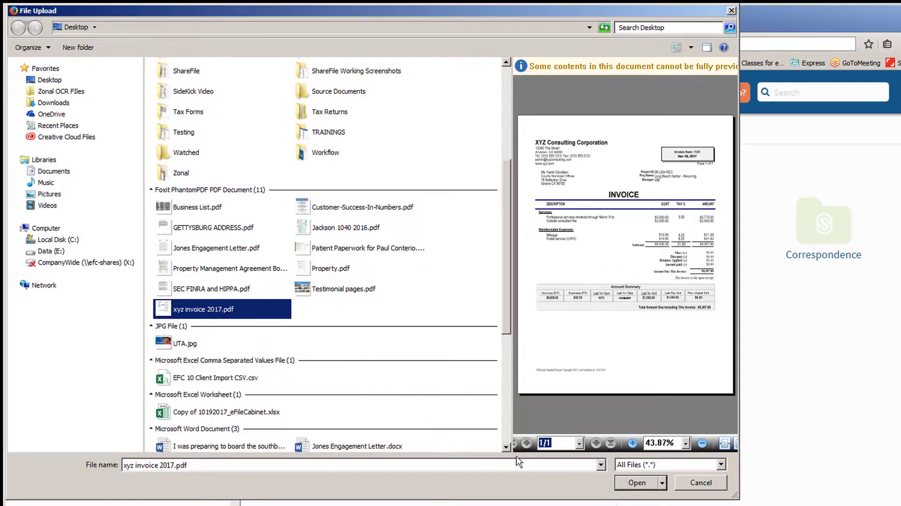
pyautogui.click(635, 487)
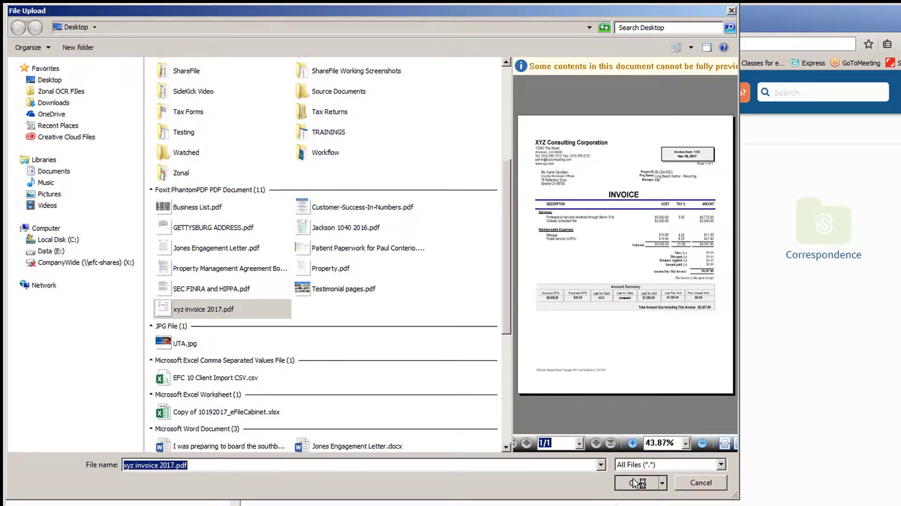
pyautogui.moveTo(107, 288)
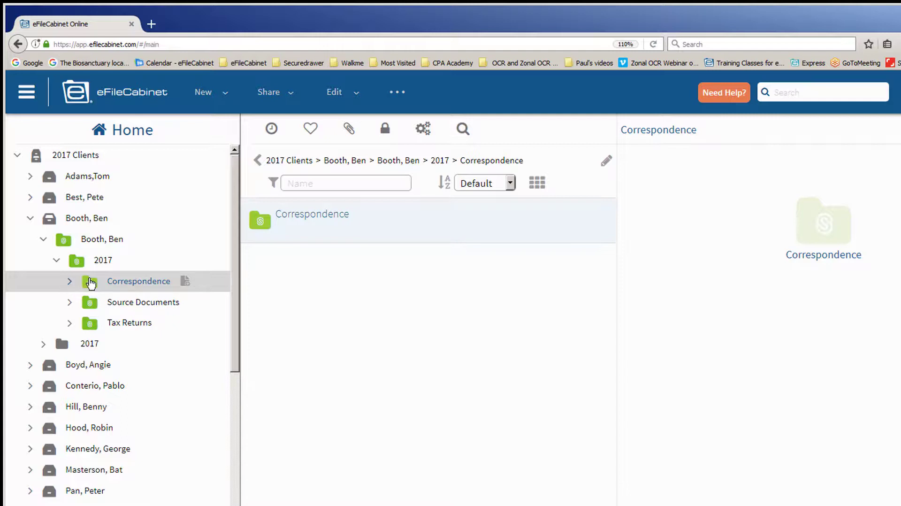
pyautogui.click(653, 44)
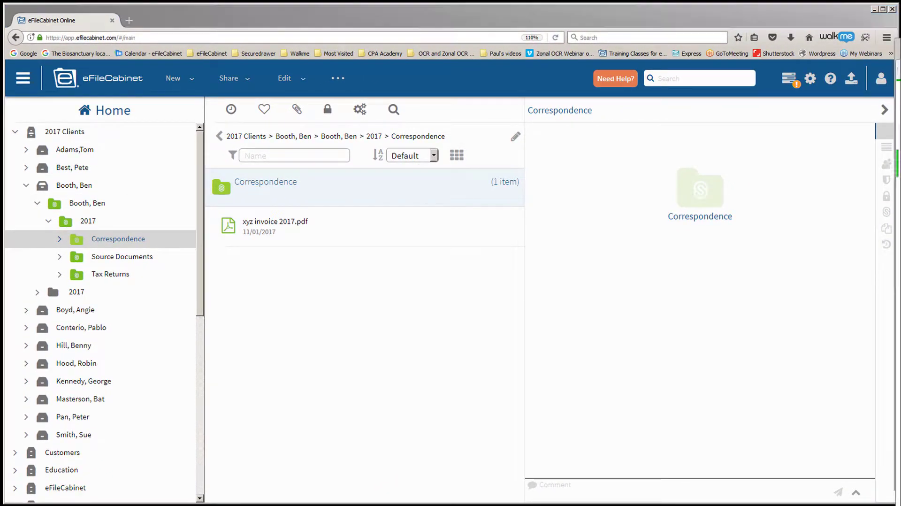
# - Check the synced invoice in ShareFile's third-client Correspondence folder, then return to Shared Folders
pyautogui.moveTo(900, 29); pyautogui.dragTo(415, 21)
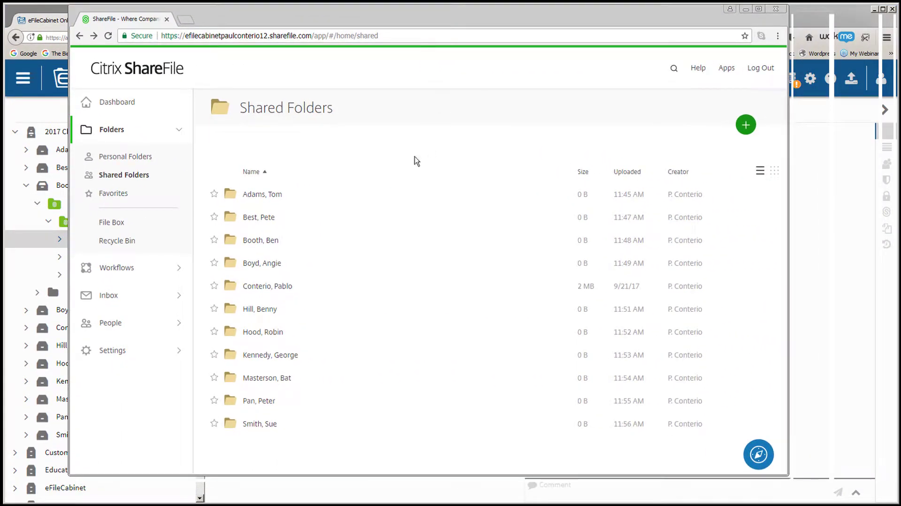
pyautogui.click(238, 242)
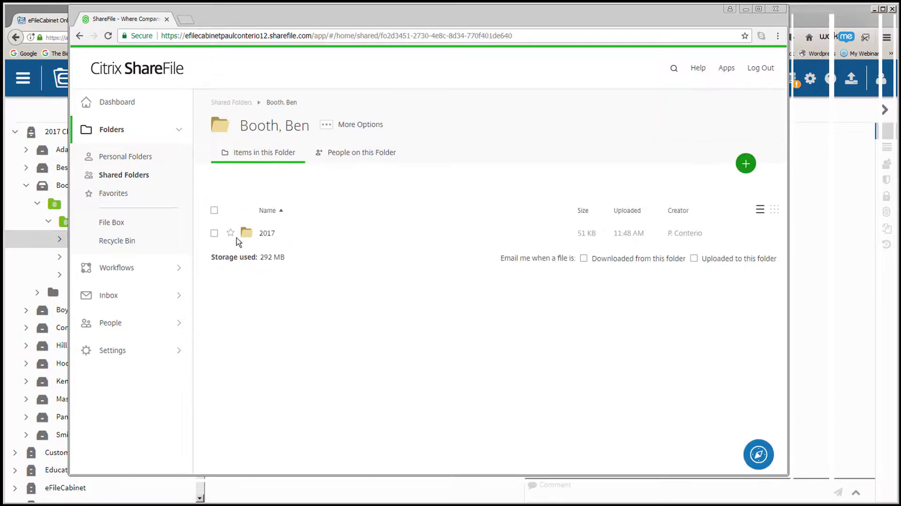
pyautogui.click(240, 239)
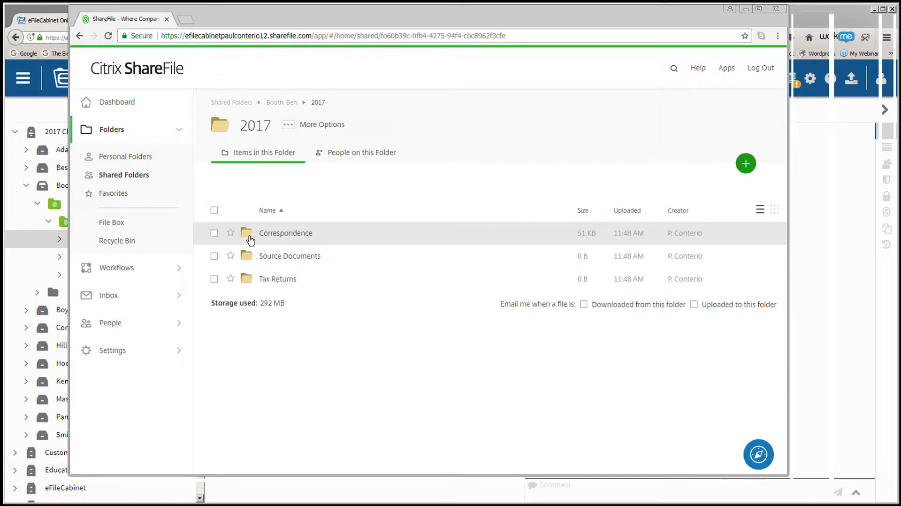
pyautogui.click(250, 237)
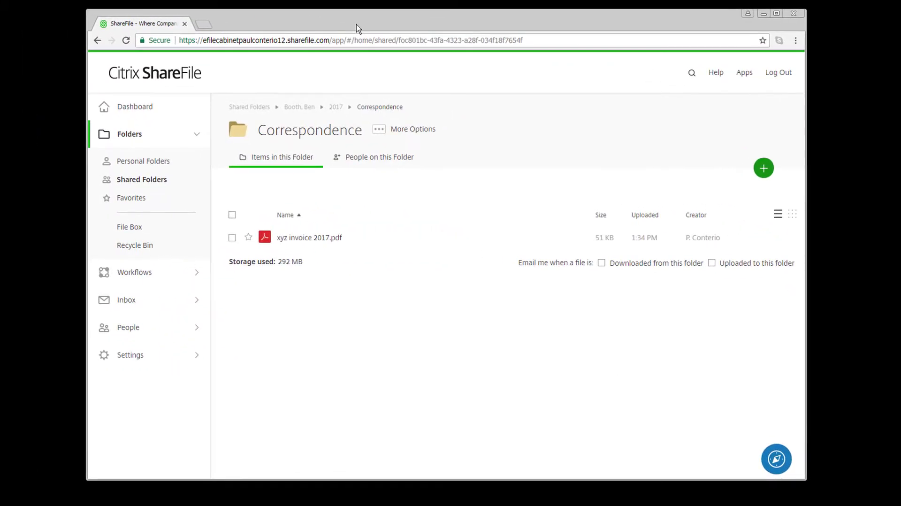
pyautogui.click(413, 130)
pyautogui.click(139, 186)
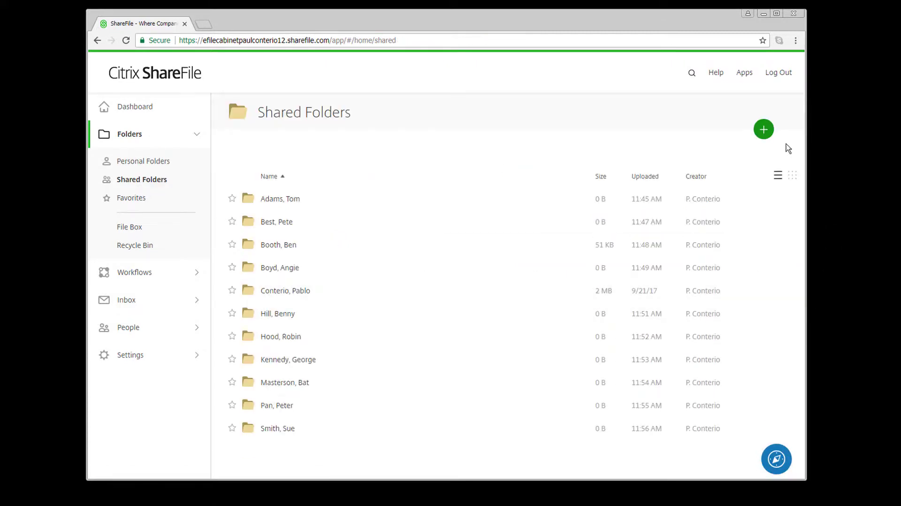
pyautogui.click(765, 131)
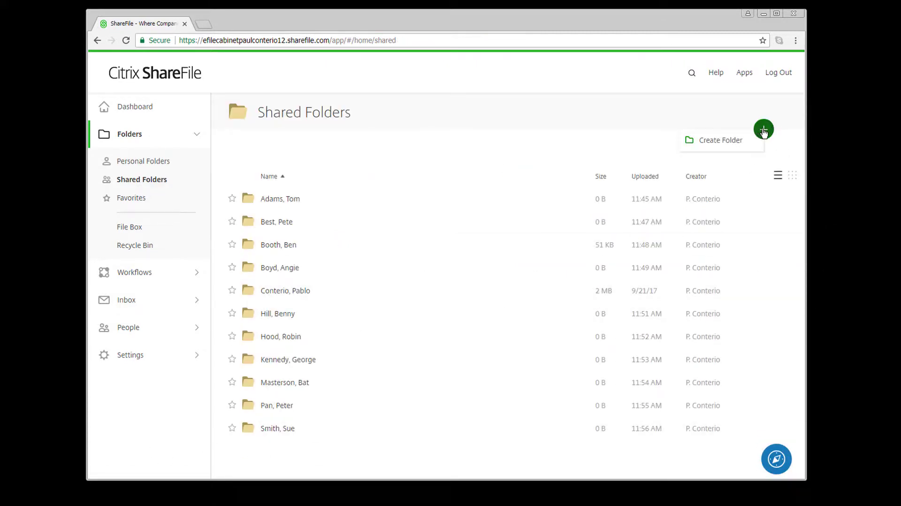
# - Create a shared folder named for the new client using the Human Resources template
pyautogui.click(742, 140)
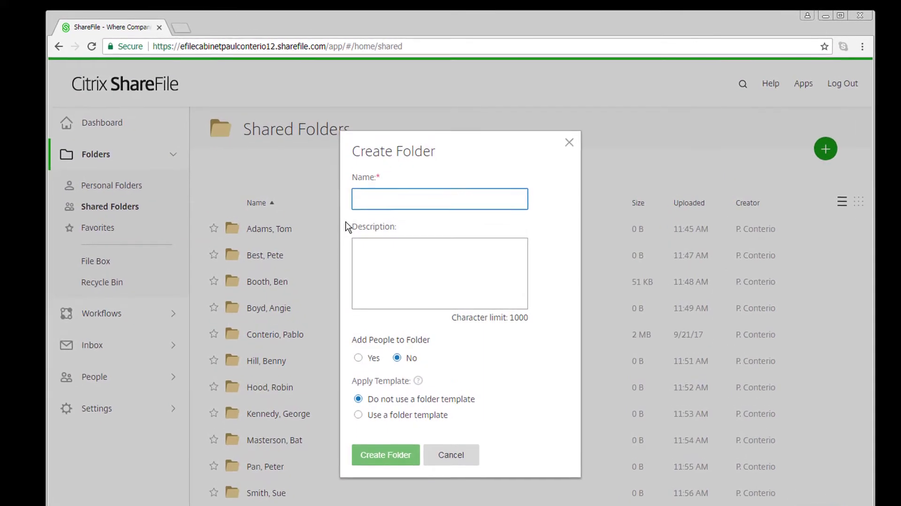
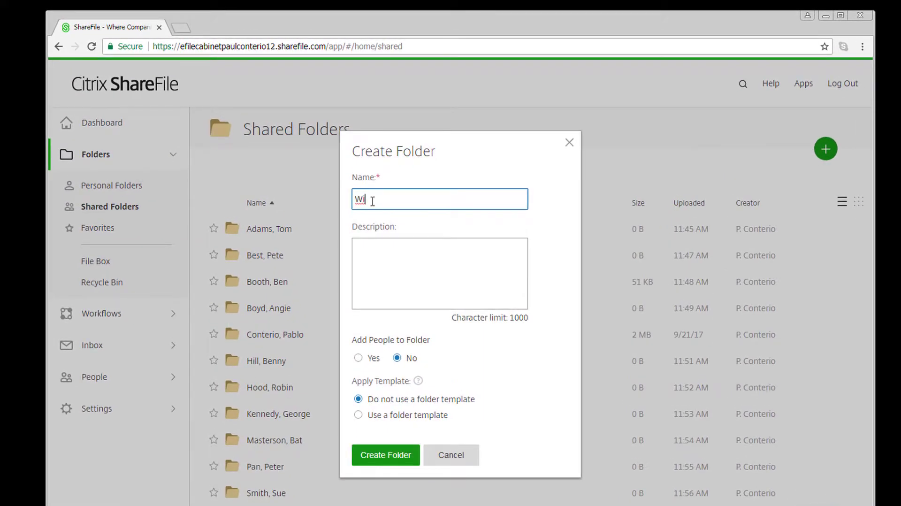
pyautogui.click(359, 415)
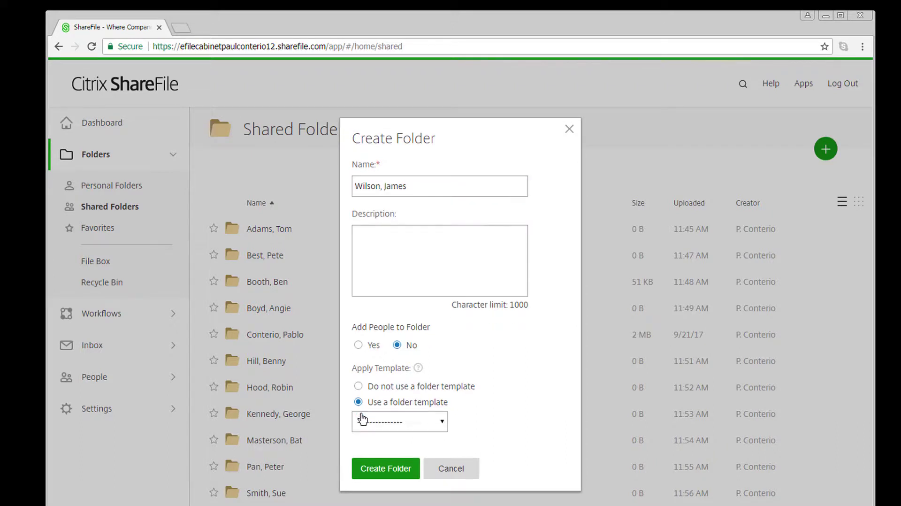
pyautogui.click(443, 422)
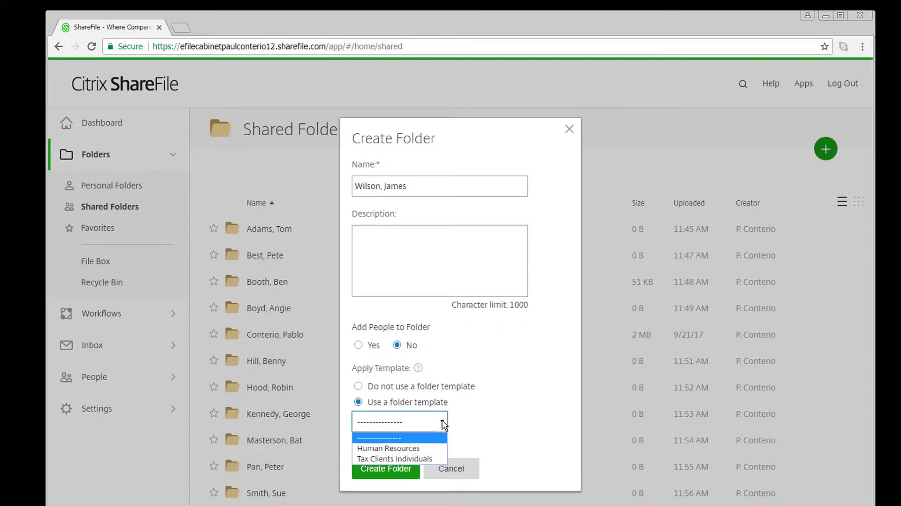
pyautogui.click(422, 449)
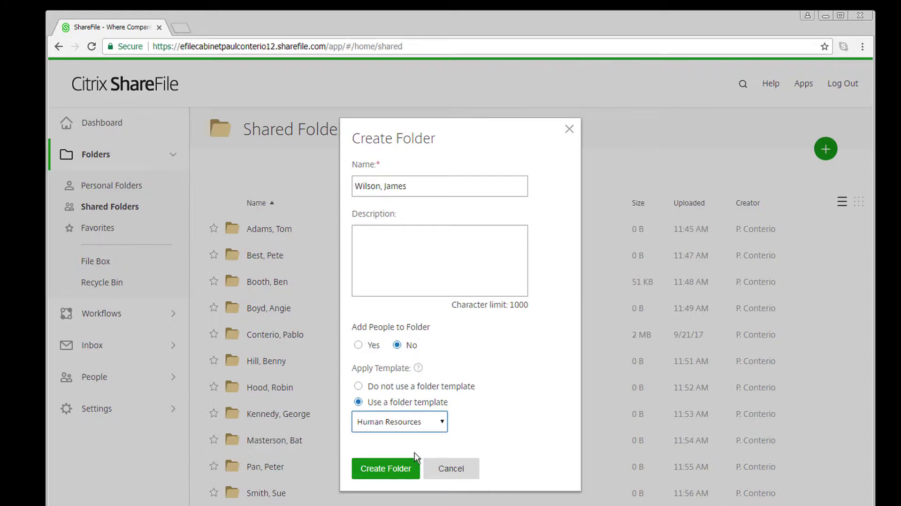
pyautogui.click(393, 474)
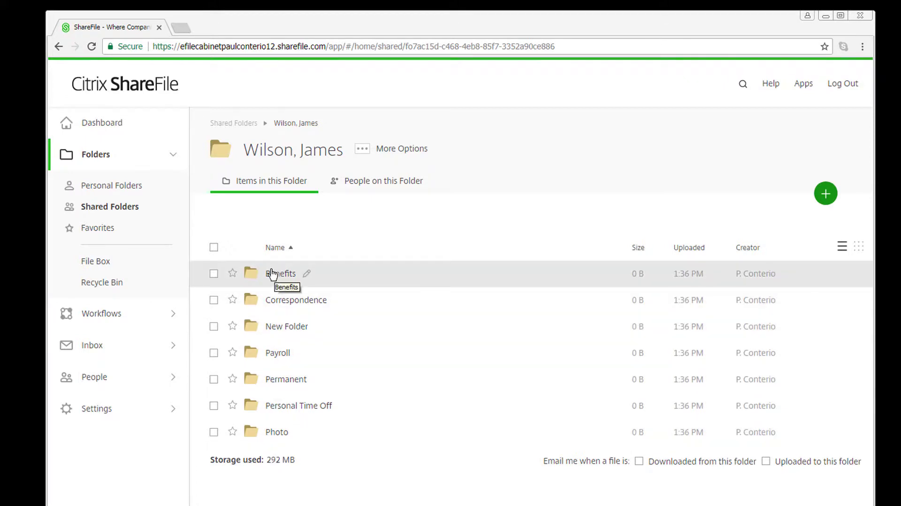
# - Return to Shared Folders and bring the eFileCabinet window back full-screen
pyautogui.click(135, 194)
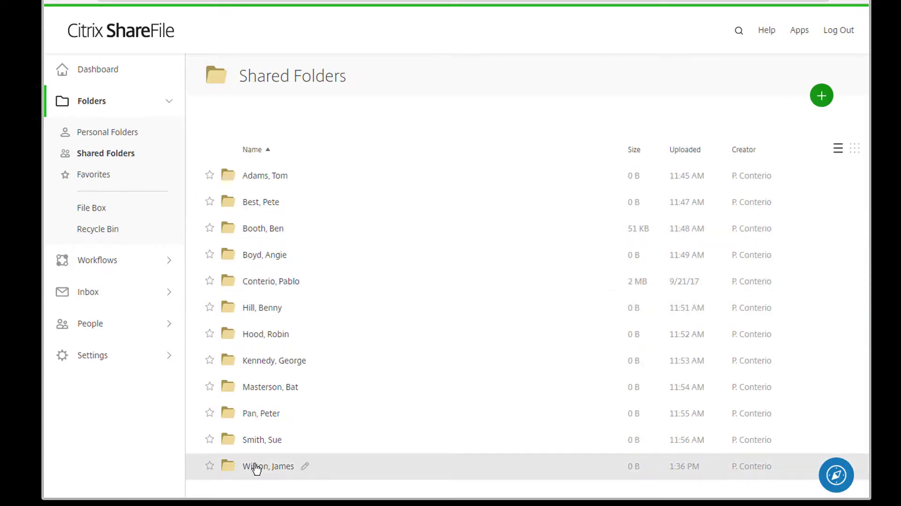
pyautogui.moveTo(1, 79); pyautogui.dragTo(76, 79)
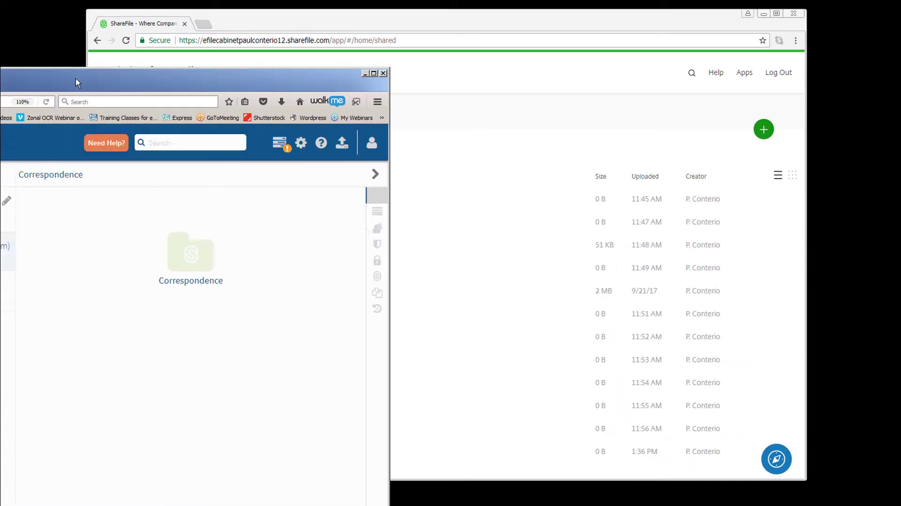
pyautogui.doubleClick(78, 83)
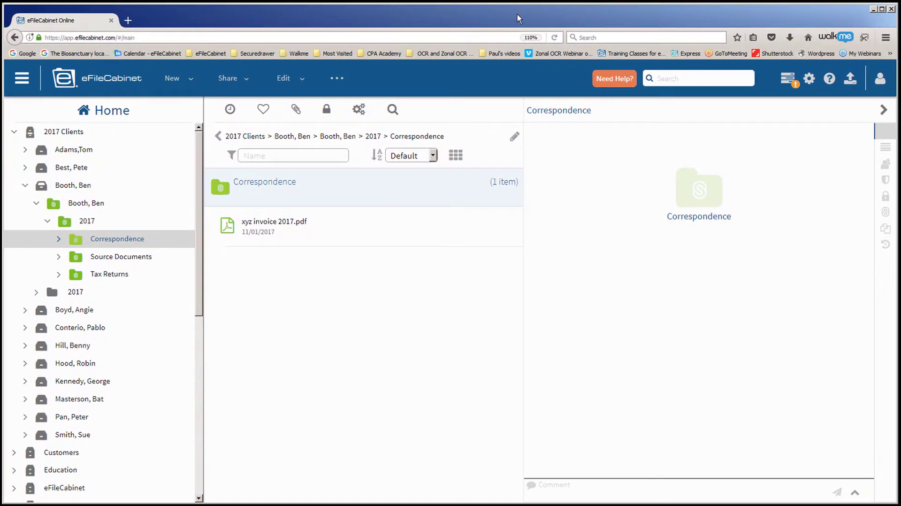
# - Collapse 2017 Clients and open the new client's cabinet under Human Resources
pyautogui.click(17, 135)
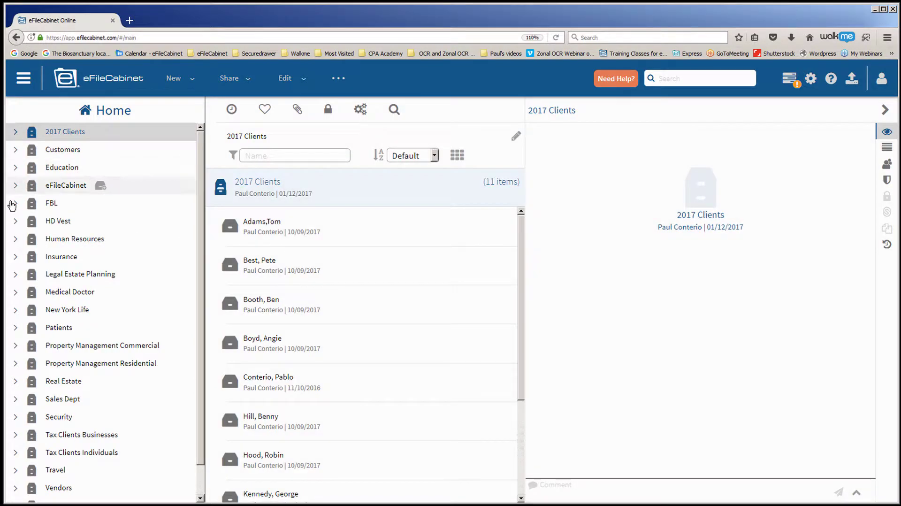
pyautogui.click(16, 240)
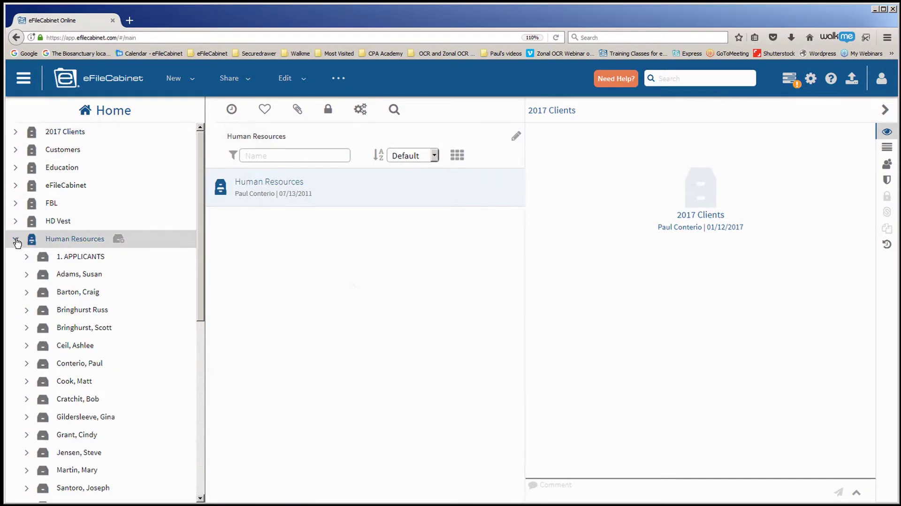
pyautogui.moveTo(199, 231); pyautogui.dragTo(185, 345)
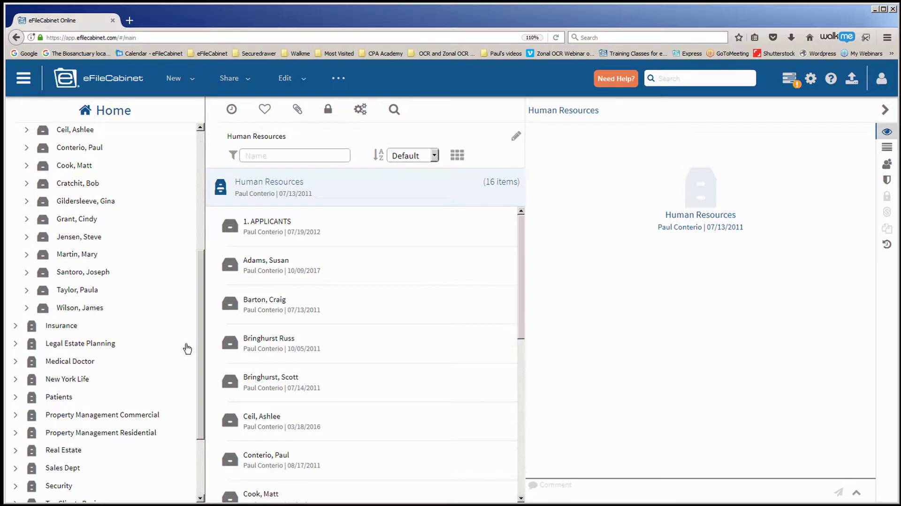
pyautogui.click(27, 310)
pyautogui.scroll(-5, 106, 378)
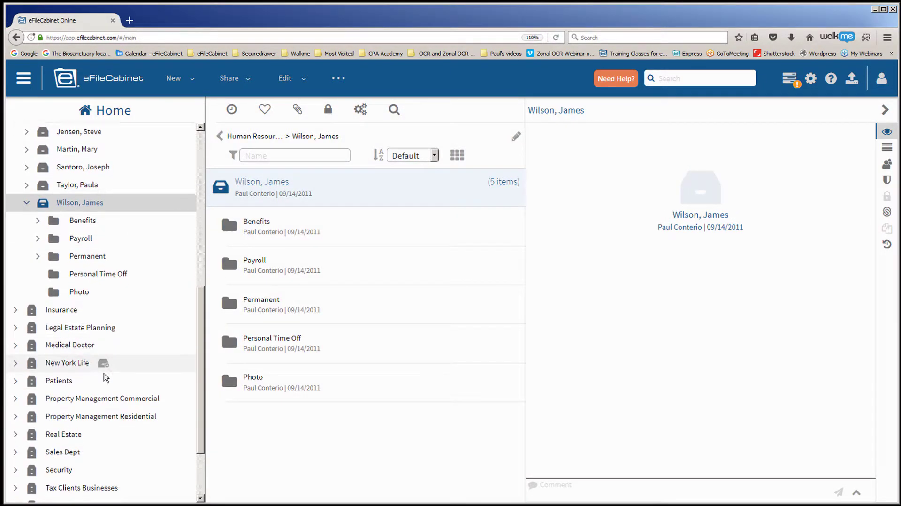
pyautogui.scroll(-1, 106, 378)
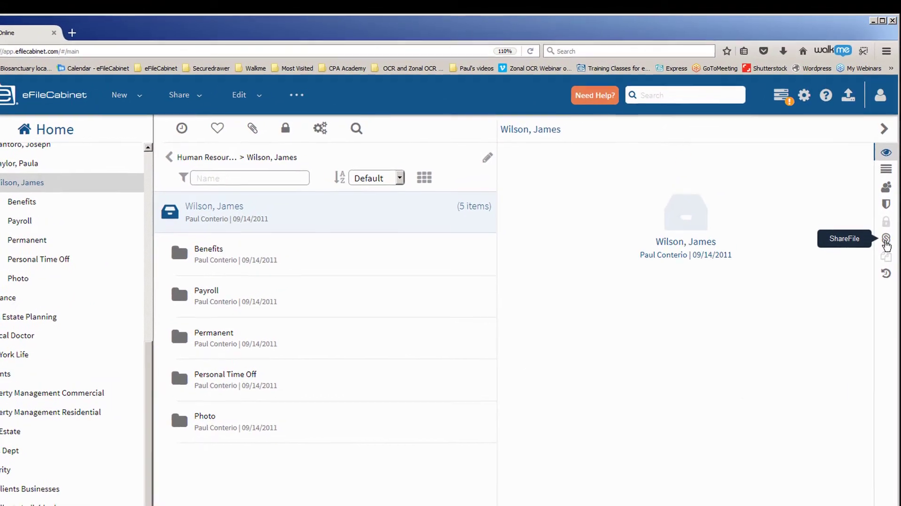
# - Link the new client's ShareFile shared folder, save, and open the linked folder
pyautogui.click(886, 235)
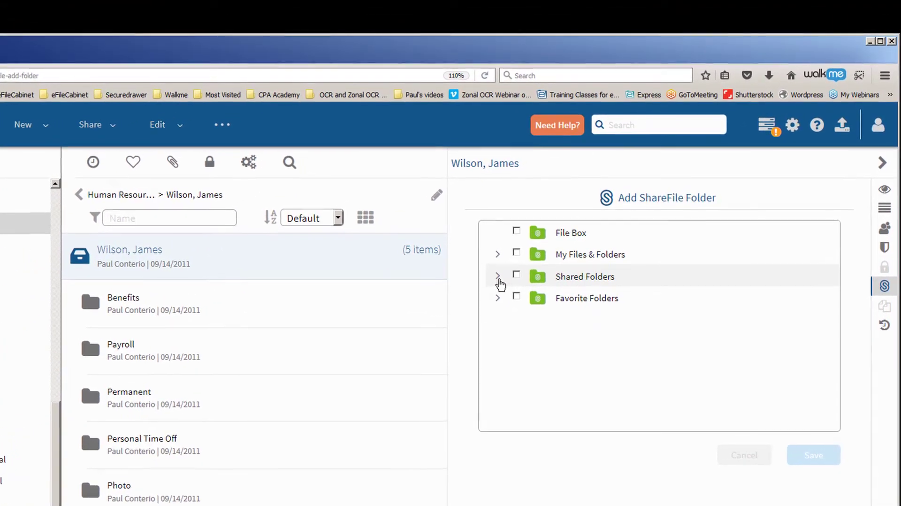
pyautogui.click(501, 277)
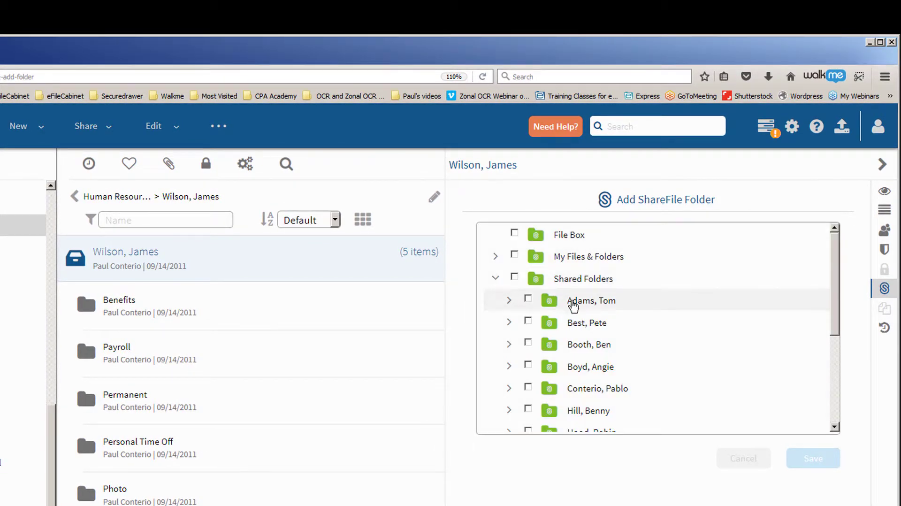
pyautogui.scroll(-3, 680, 367)
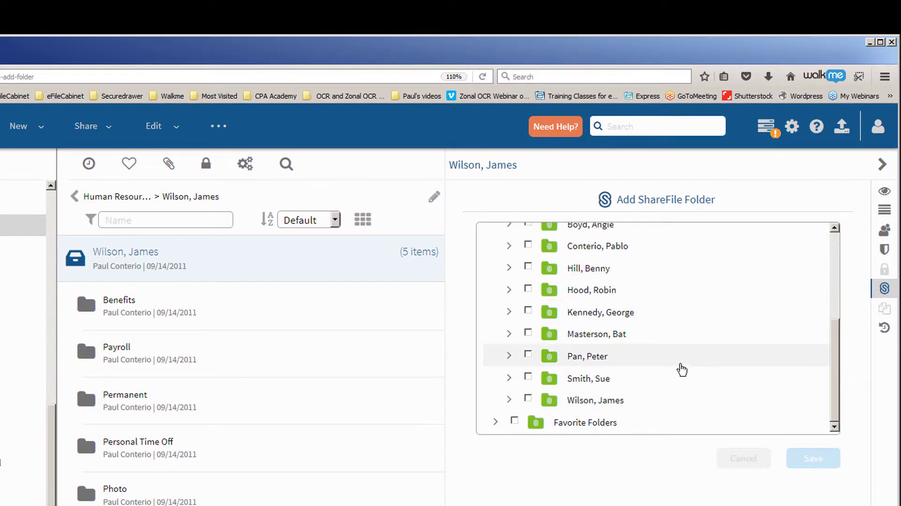
pyautogui.click(528, 400)
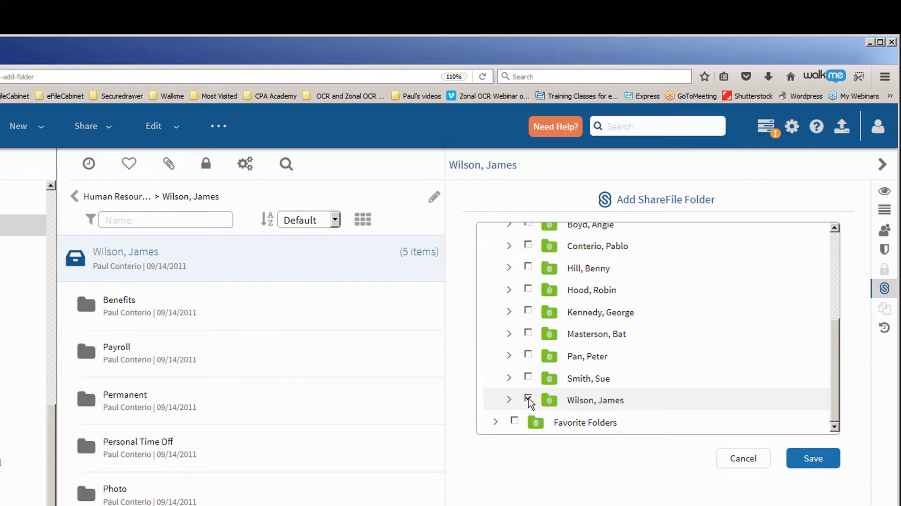
pyautogui.click(812, 459)
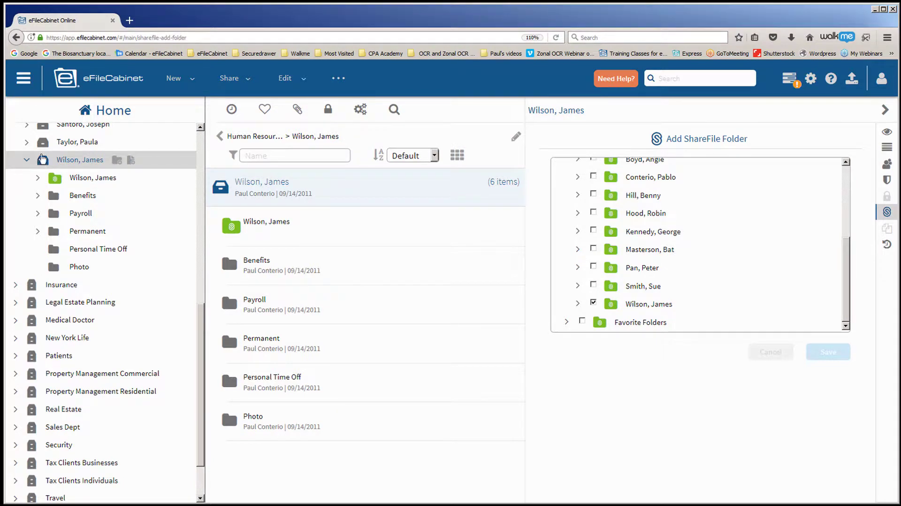
pyautogui.click(39, 178)
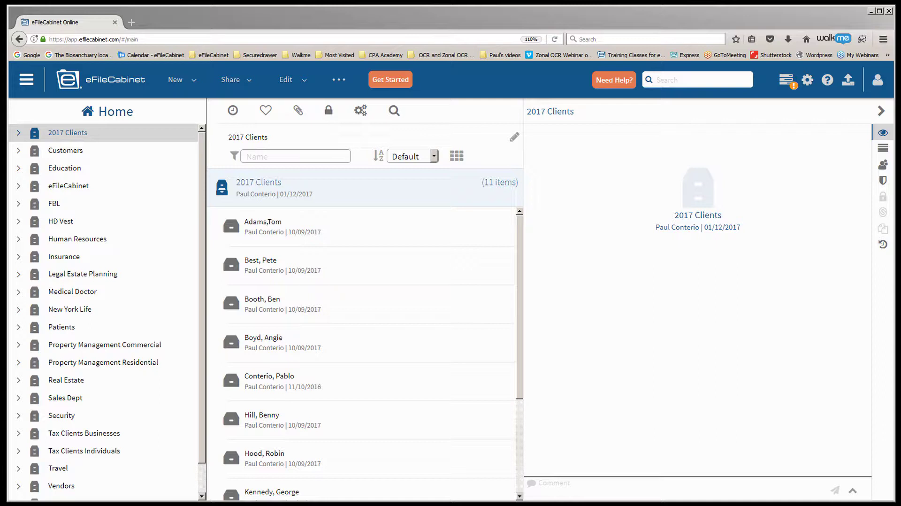
# - Expand a client's linked ShareFile 2017 folder, showing Correspondence, Source Documents and Tax Returns, with ShareFile alongside
pyautogui.click(18, 134)
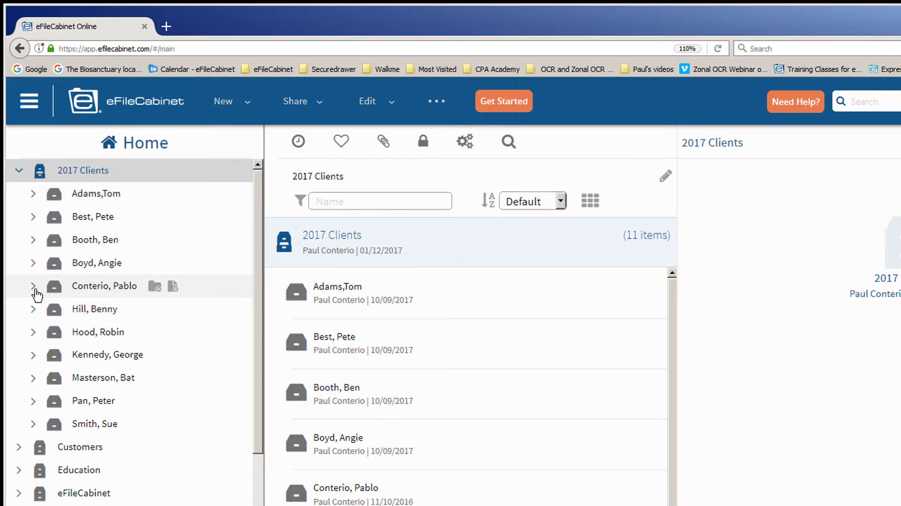
pyautogui.click(34, 286)
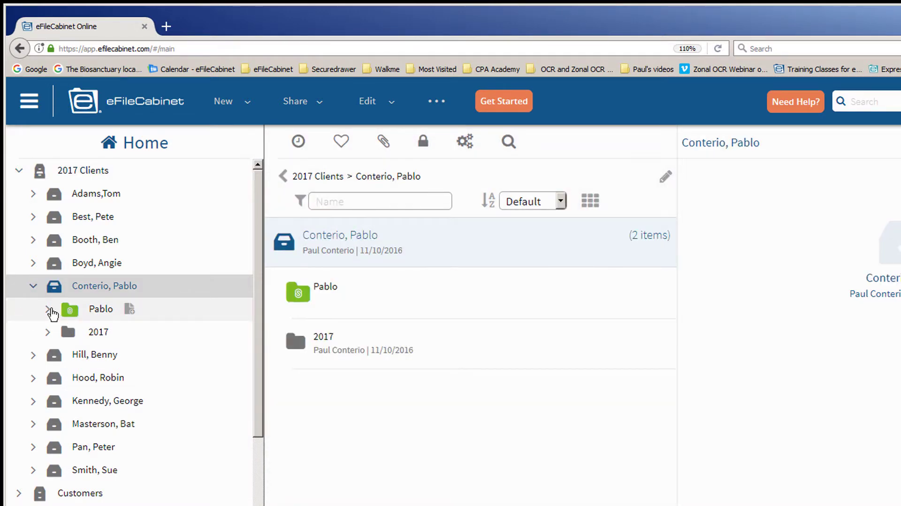
pyautogui.click(62, 312)
pyautogui.click(62, 334)
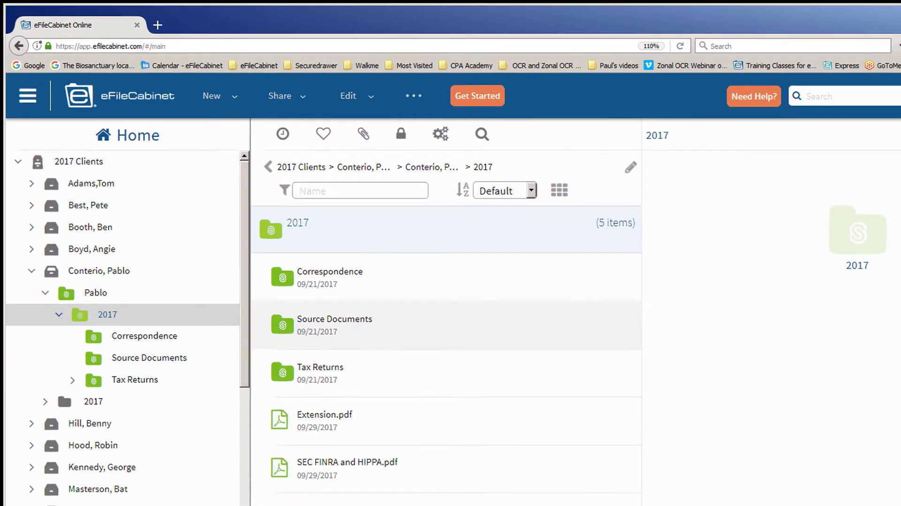
pyautogui.moveTo(900, 53); pyautogui.dragTo(436, 40)
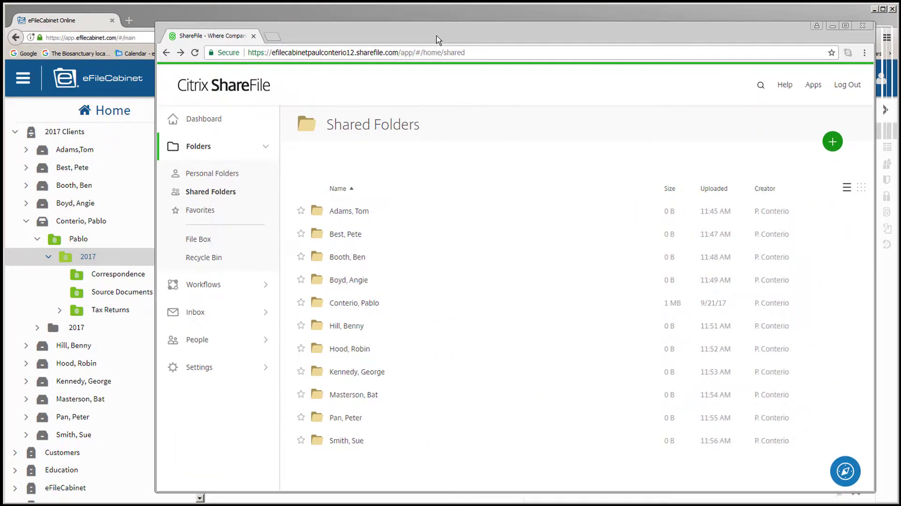
# - Open the client's 2017 Correspondence folder in ShareFile, confirm Business List.pdf and Mask.pdf, then move ShareFile aside
pyautogui.click(322, 307)
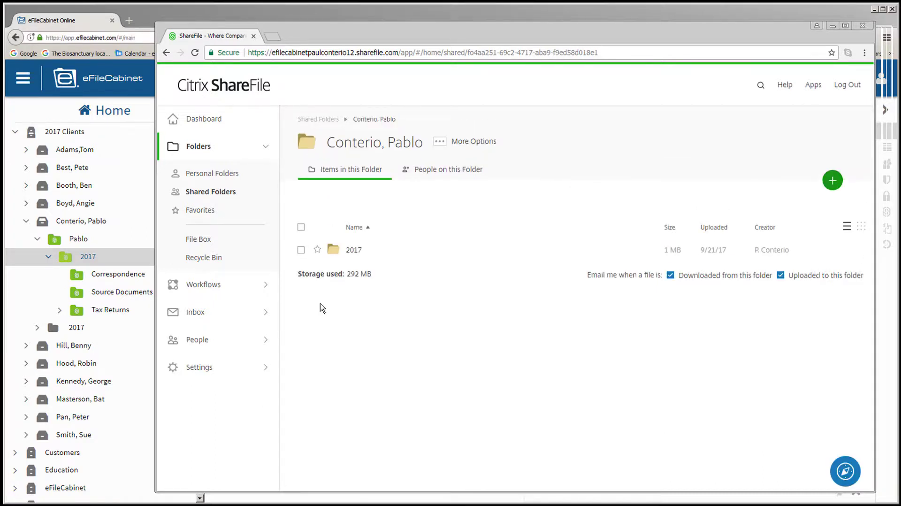
pyautogui.click(334, 256)
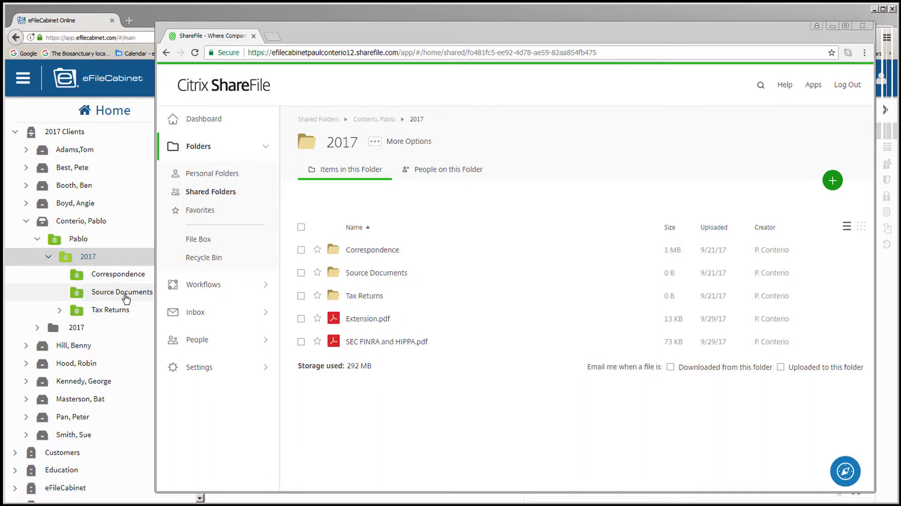
pyautogui.moveTo(426, 33); pyautogui.dragTo(446, 44)
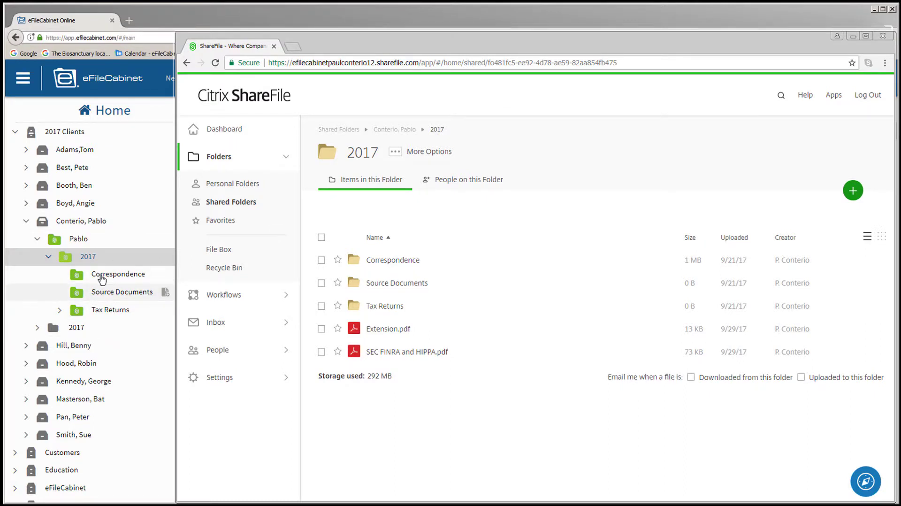
pyautogui.click(356, 266)
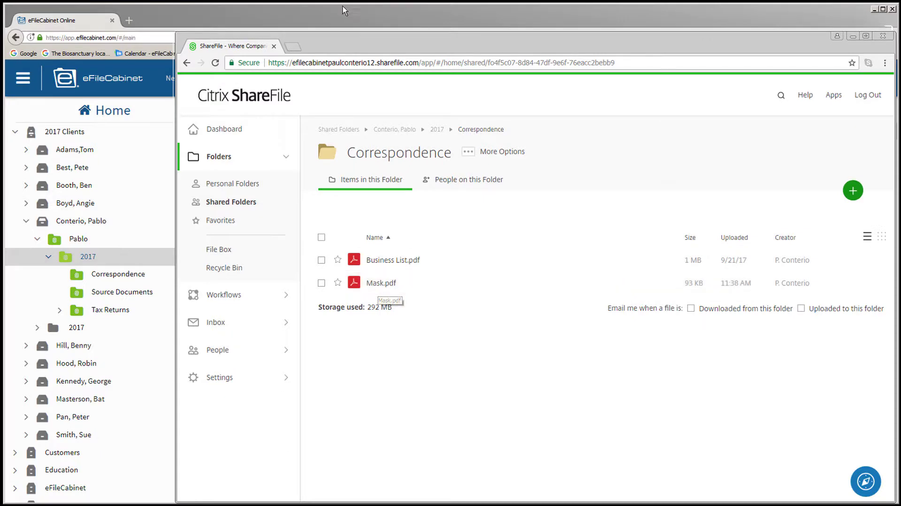
pyautogui.moveTo(331, 45); pyautogui.dragTo(899, 45)
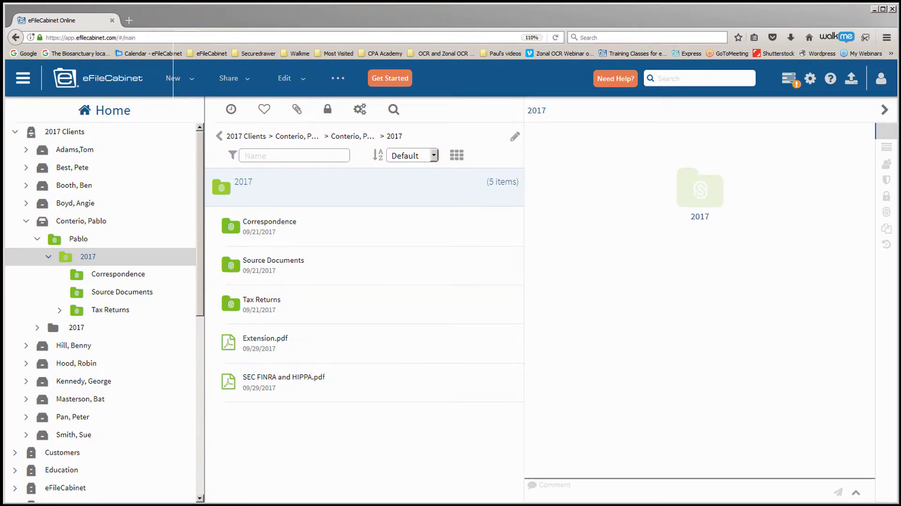
# - Search the client's cabinet for 'Mask'
pyautogui.click(27, 222)
pyautogui.click(56, 229)
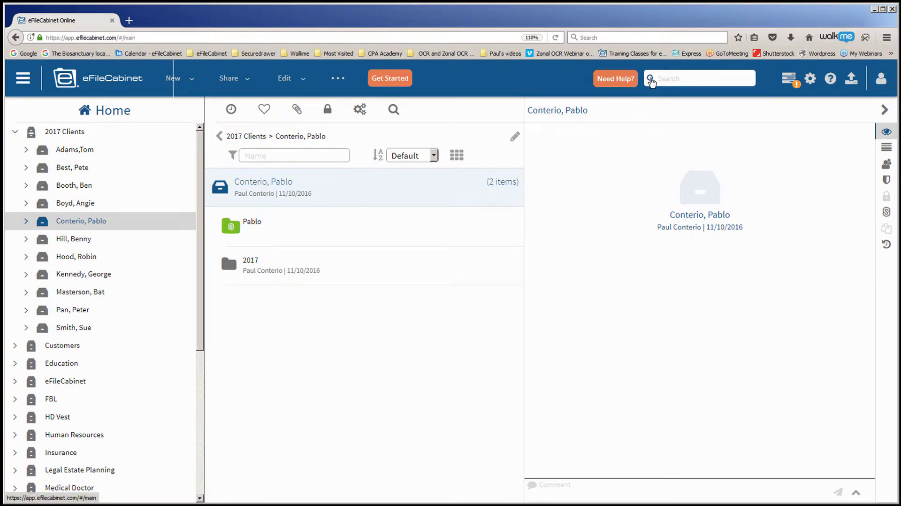
pyautogui.click(651, 80)
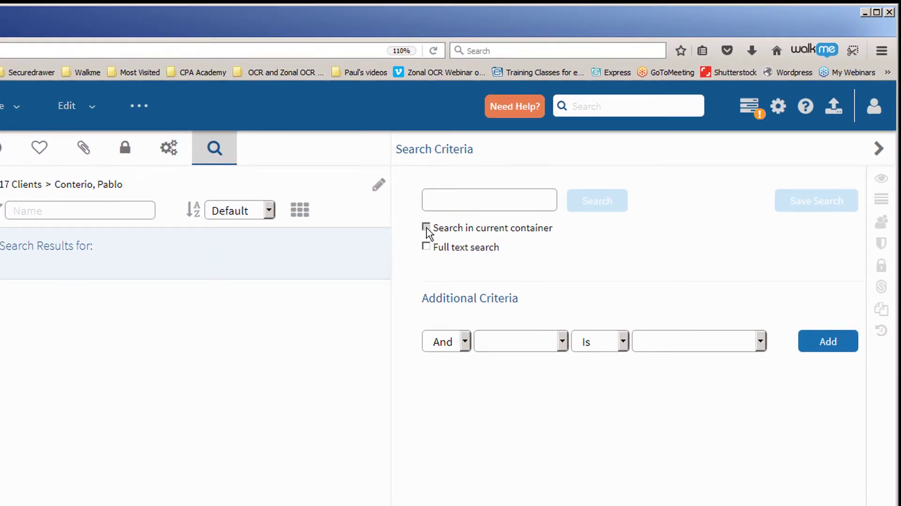
pyautogui.click(434, 200)
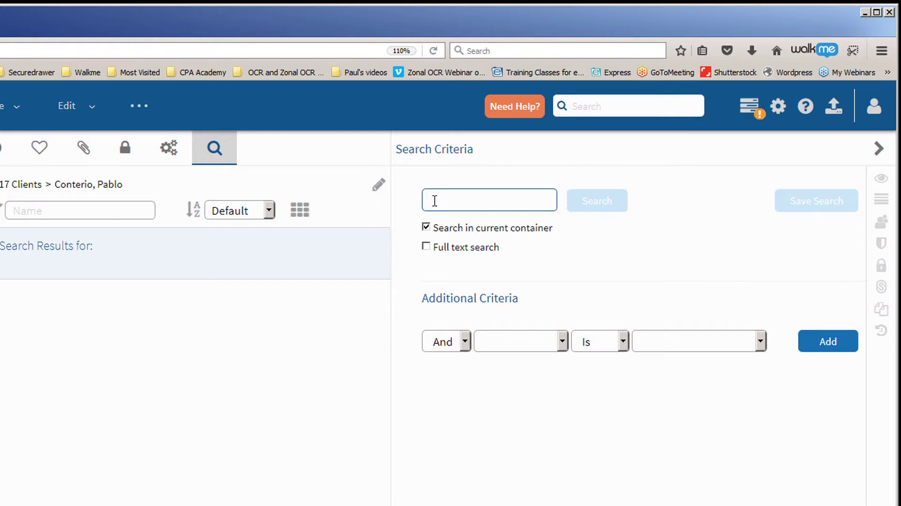
pyautogui.write('Mask')
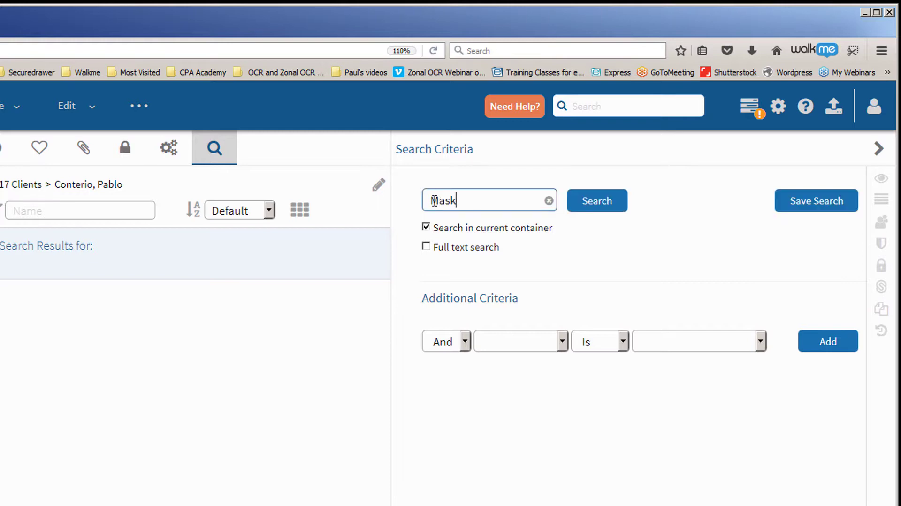
pyautogui.click(596, 200)
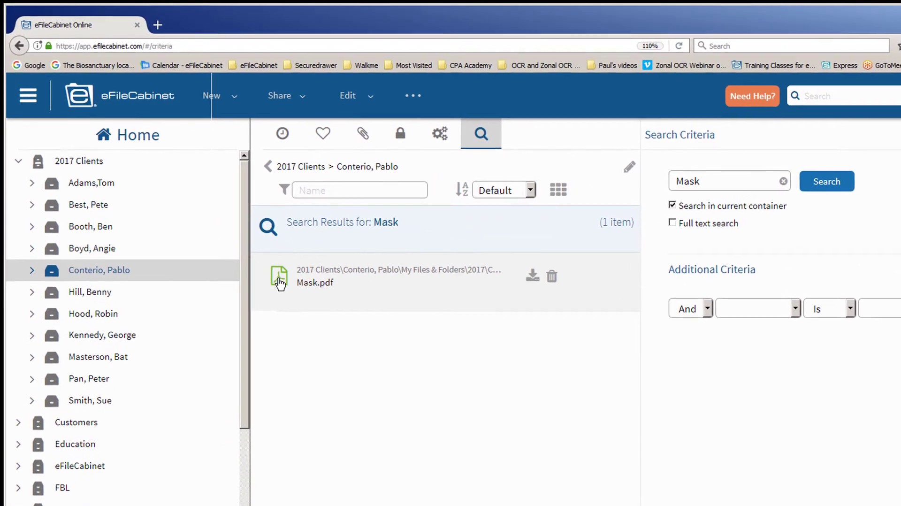
# - Open the Correspondence folder holding the Mask.pdf result, cancelling the download prompt
pyautogui.click(289, 292)
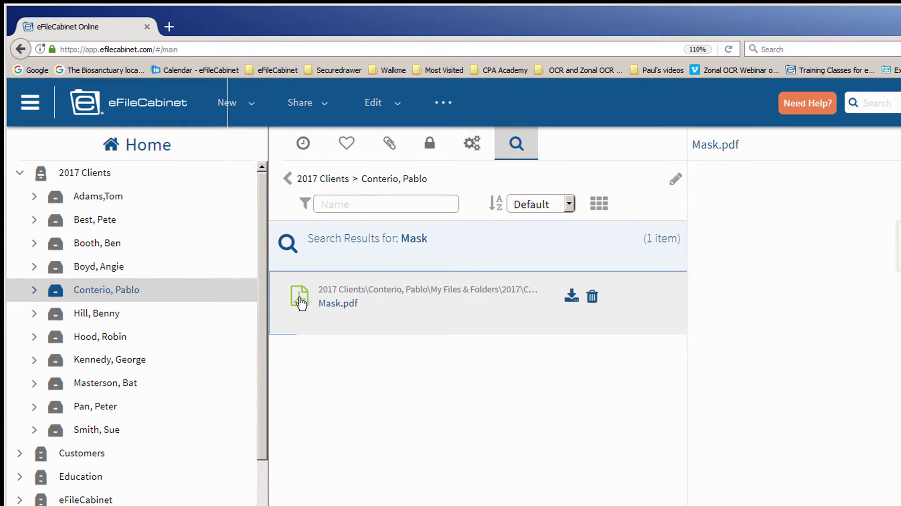
pyautogui.click(301, 303)
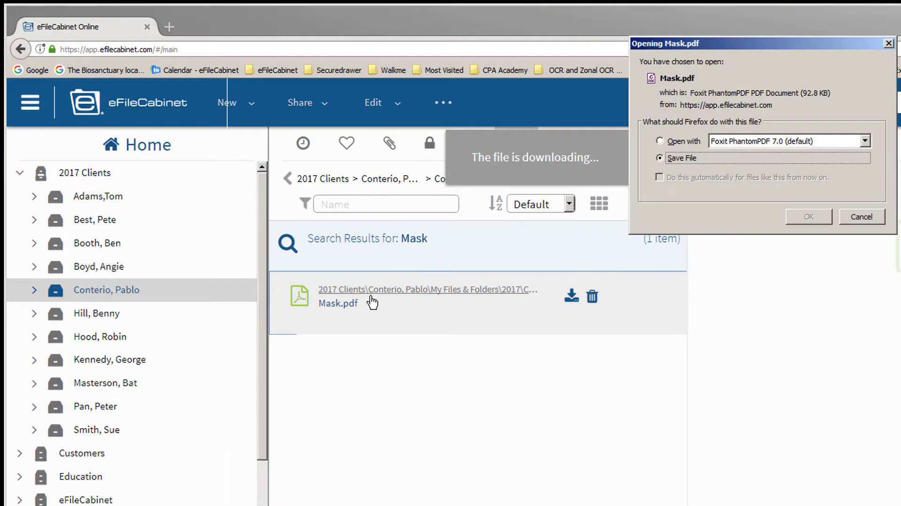
pyautogui.click(859, 219)
pyautogui.click(442, 290)
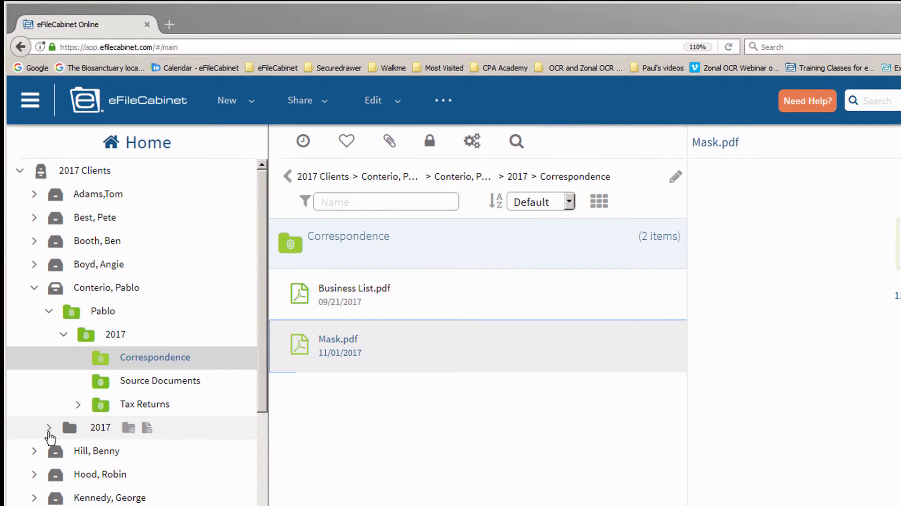
# - Copy Mask.pdf from the linked Correspondence folder into the local 2017 Correspondence folder and preview it
pyautogui.click(49, 429)
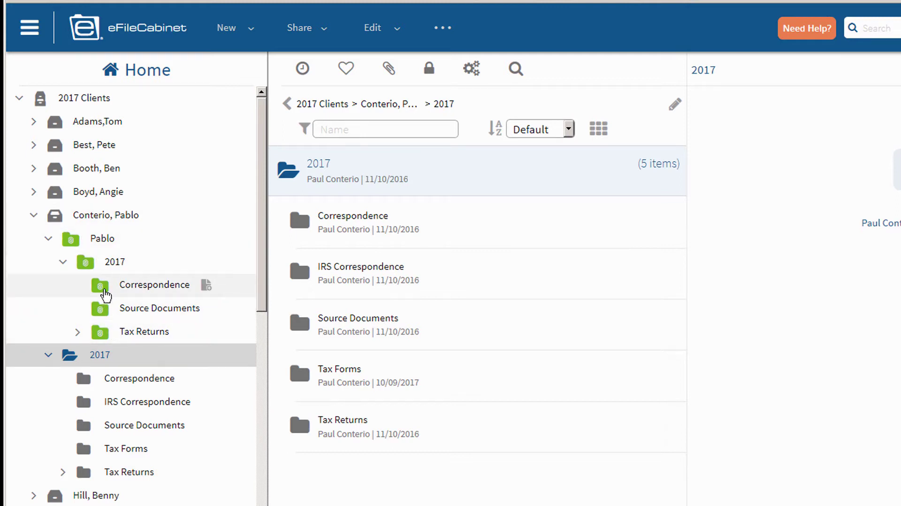
pyautogui.click(106, 295)
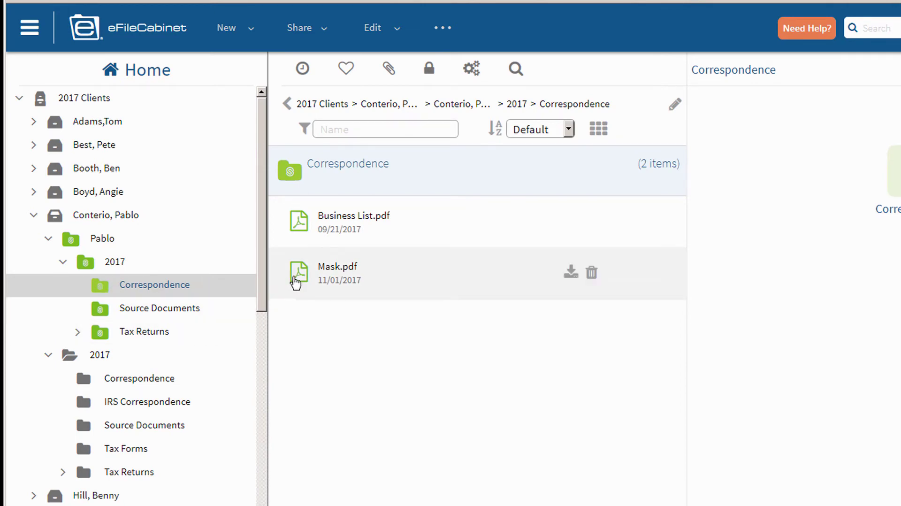
pyautogui.moveTo(296, 281); pyautogui.dragTo(137, 374)
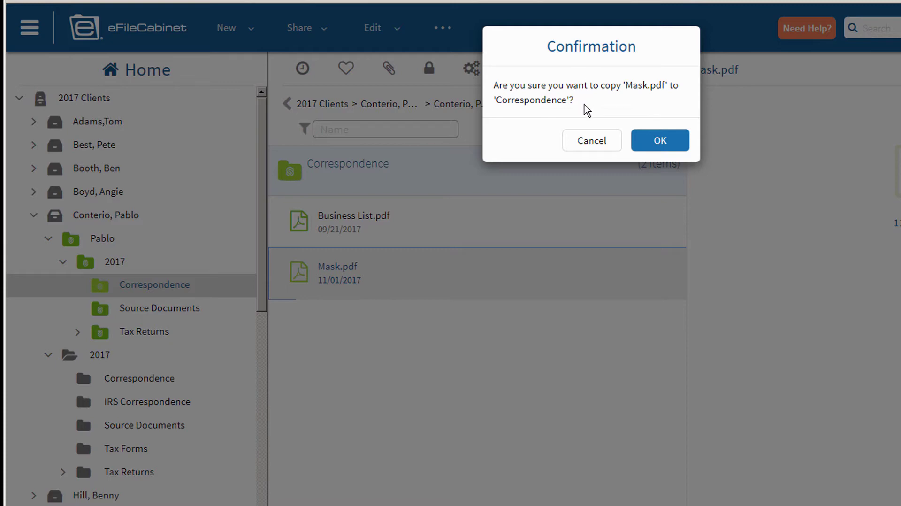
pyautogui.click(660, 141)
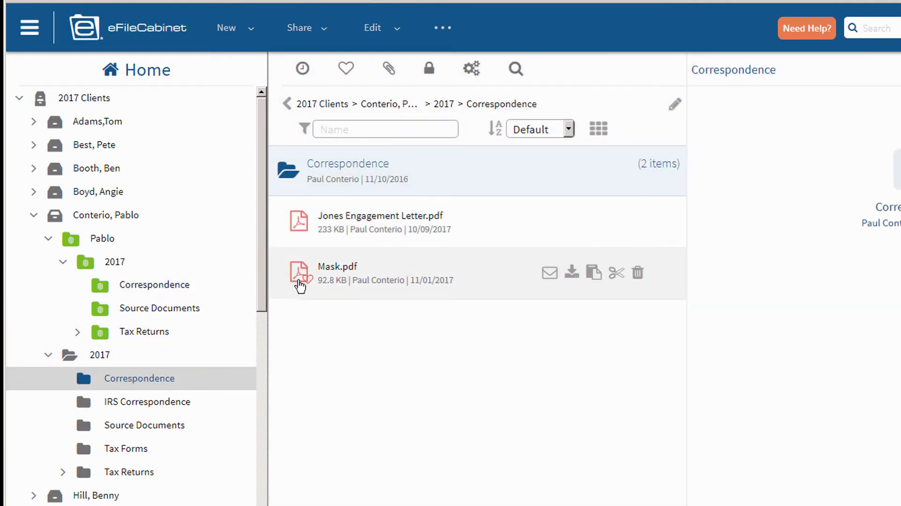
pyautogui.click(297, 280)
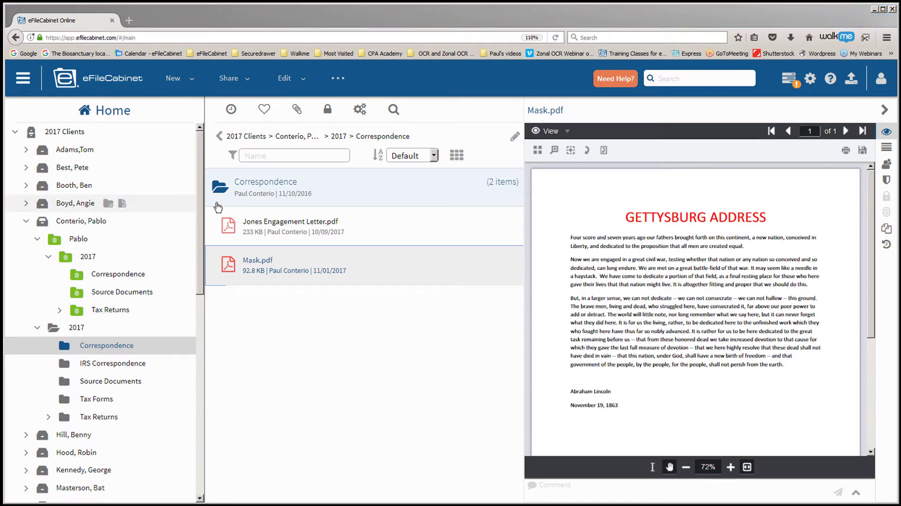
# - Start a ShareFile share link for Mask.pdf, then cancel without sharing
pyautogui.rightClick(230, 264)
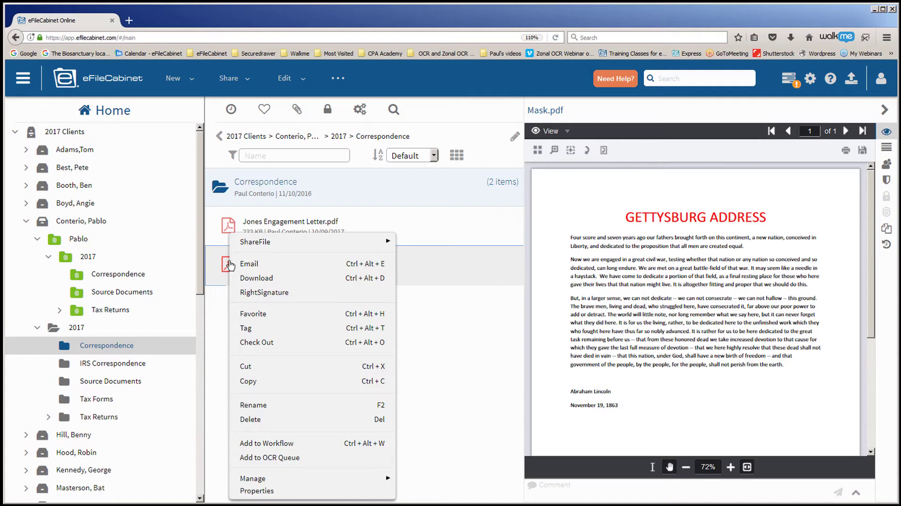
pyautogui.moveTo(253, 245)
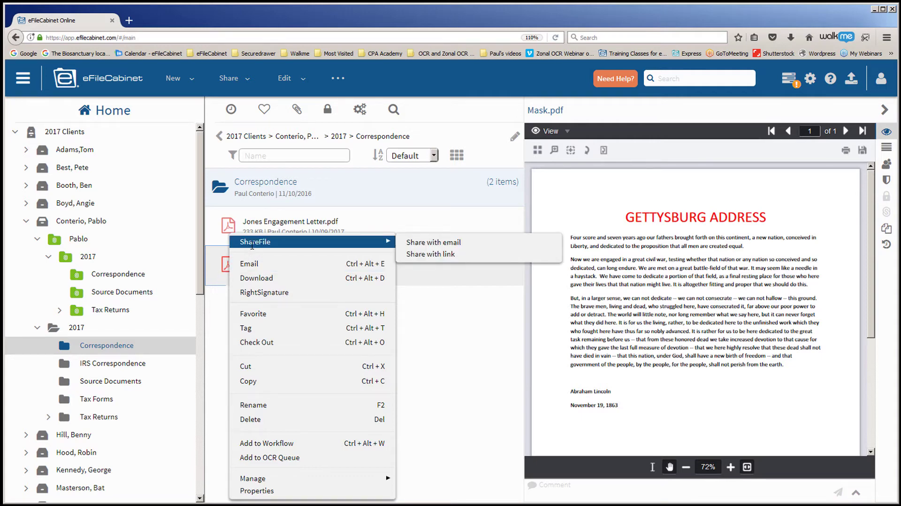
pyautogui.click(415, 254)
pyautogui.click(440, 315)
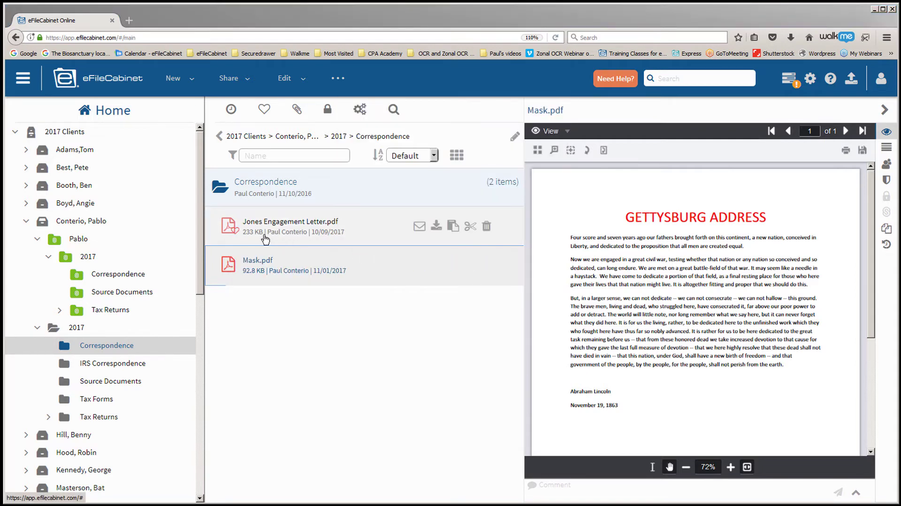
# - Copy Jones Engagement Letter.pdf into the linked Correspondence folder and open that folder to verify
pyautogui.click(230, 227)
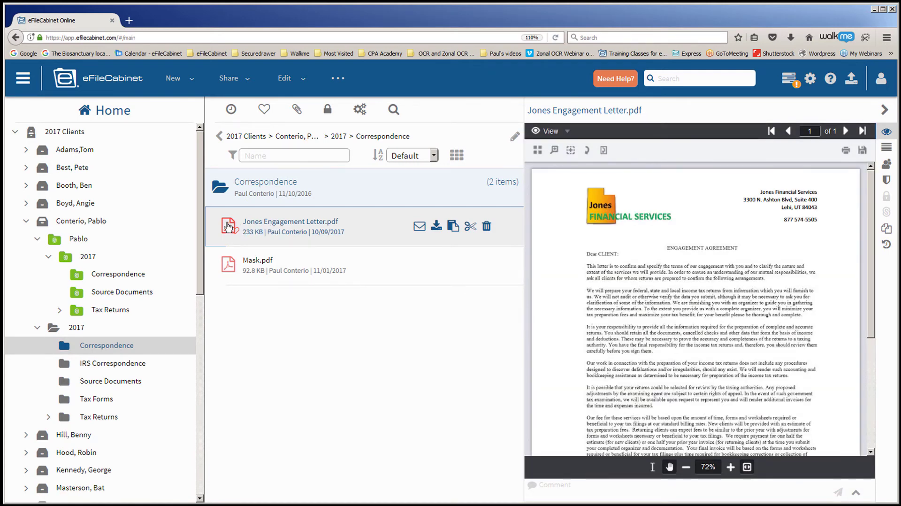
pyautogui.moveTo(228, 227); pyautogui.dragTo(122, 276)
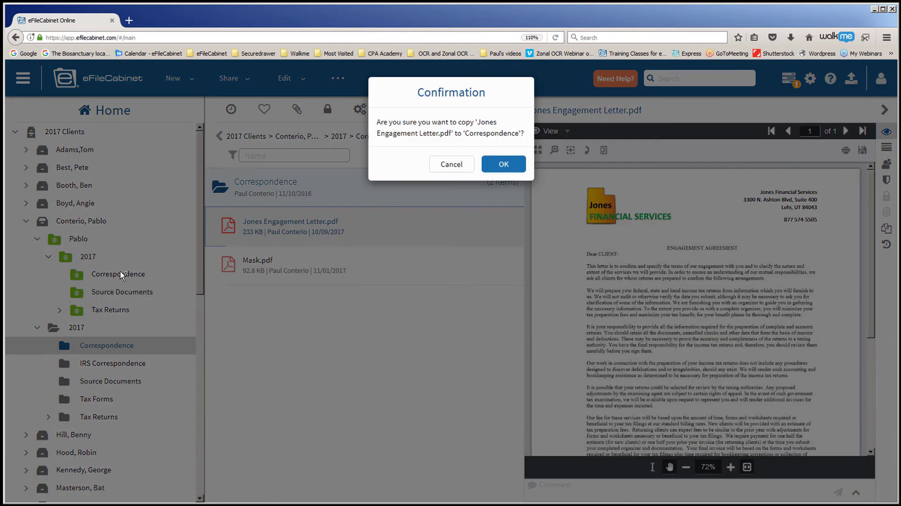
pyautogui.click(499, 165)
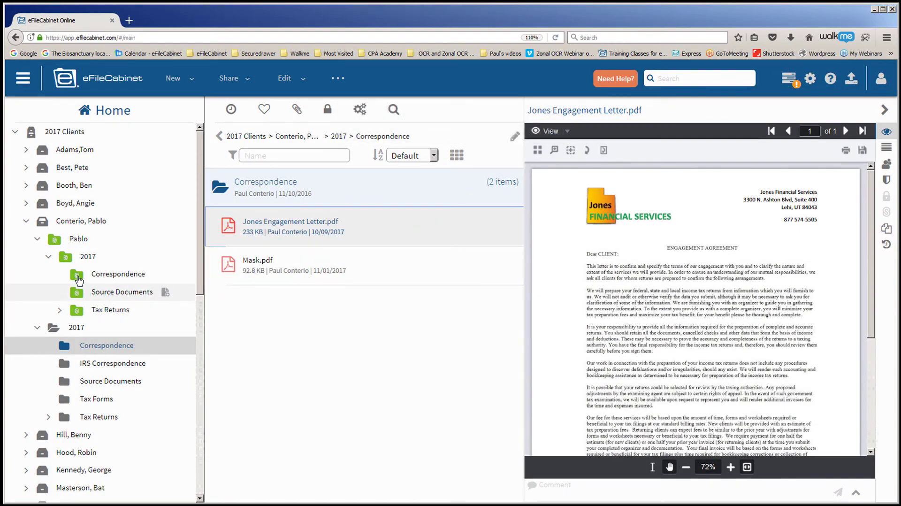
pyautogui.click(81, 276)
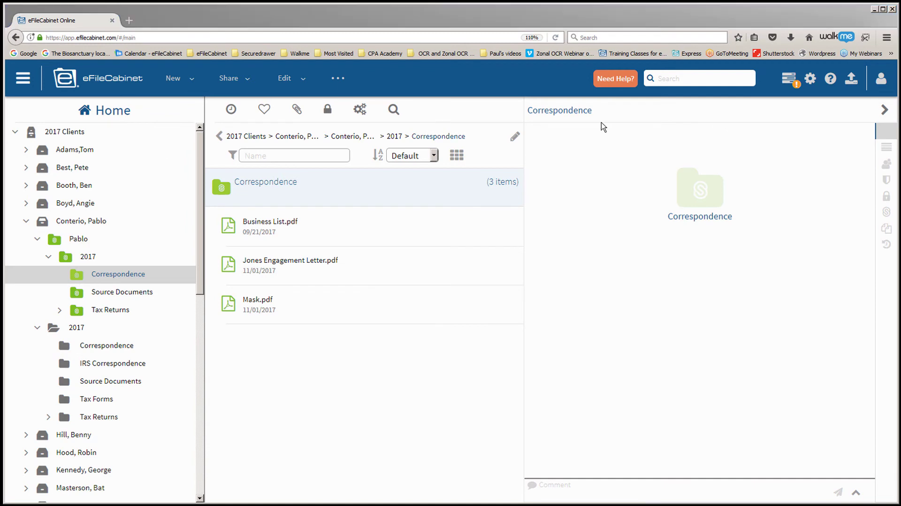
# - Reload ShareFile's Correspondence folder so Jones Engagement Letter.pdf appears beside the other two PDFs
pyautogui.moveTo(900, 42); pyautogui.dragTo(449, 39)
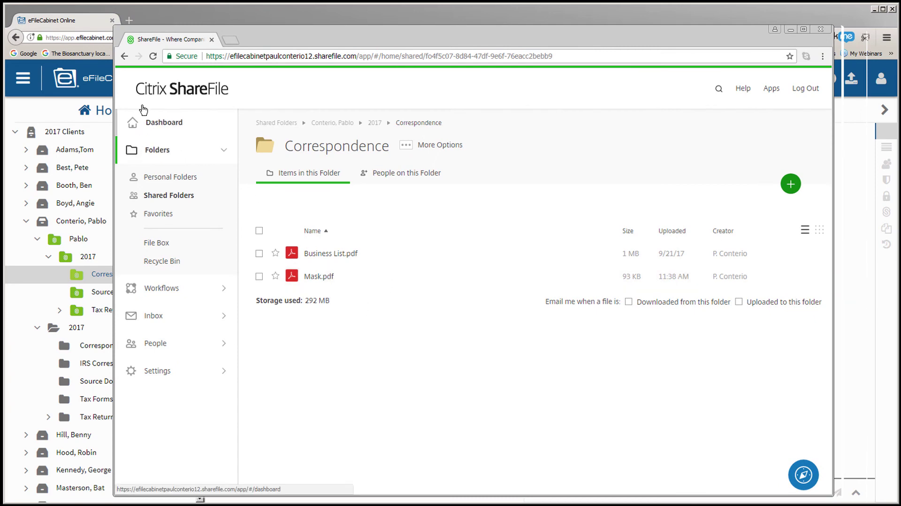
pyautogui.click(124, 57)
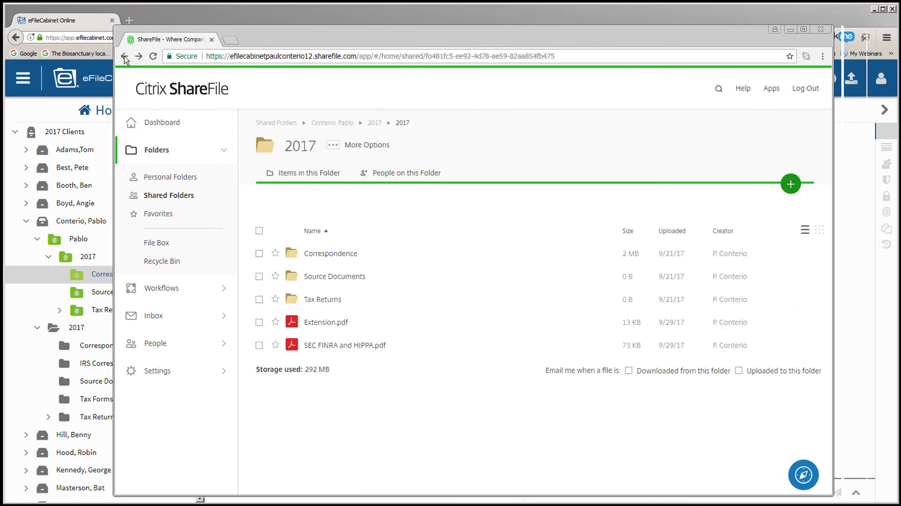
pyautogui.click(139, 57)
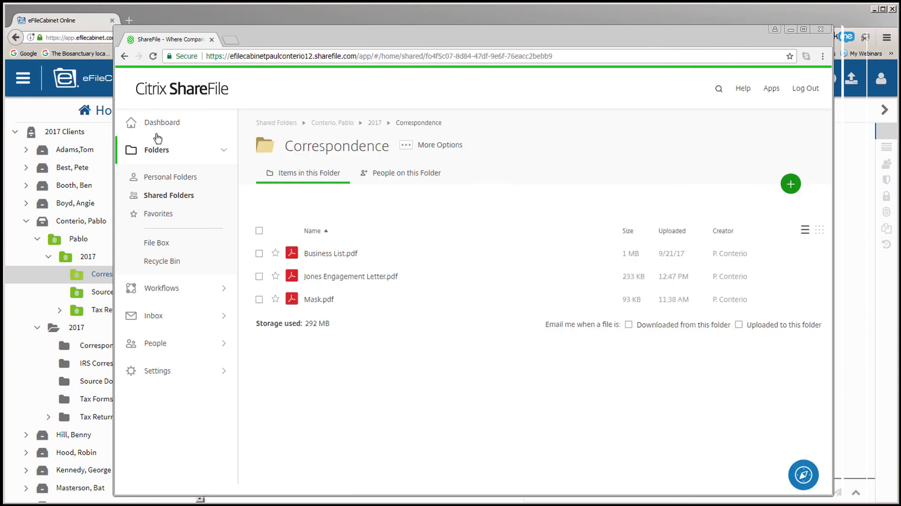